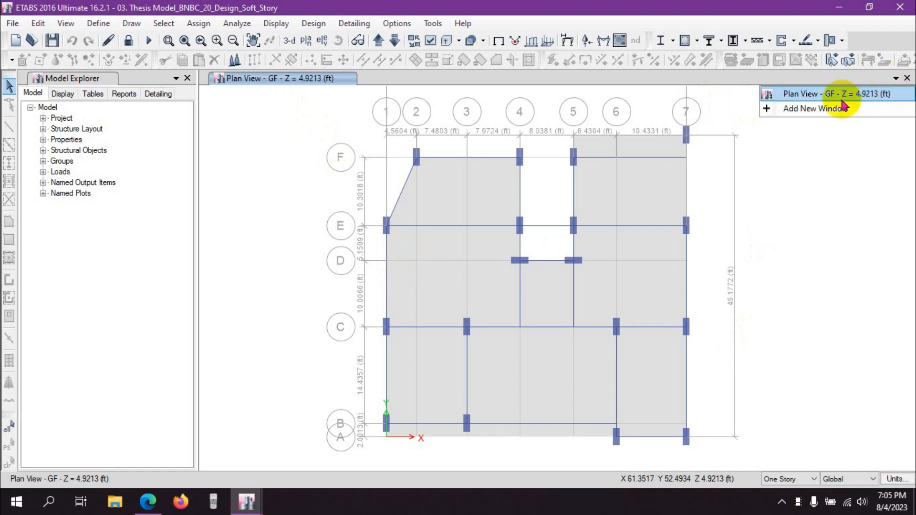
- Add a second window with the 3-D view beside the GF plan view, keeping the plan view active
left_click(841, 108)
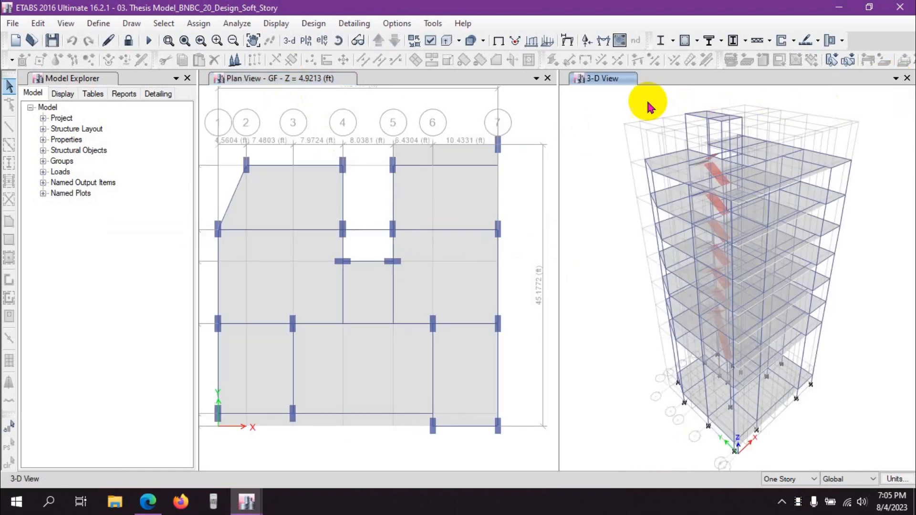
left_click(241, 78)
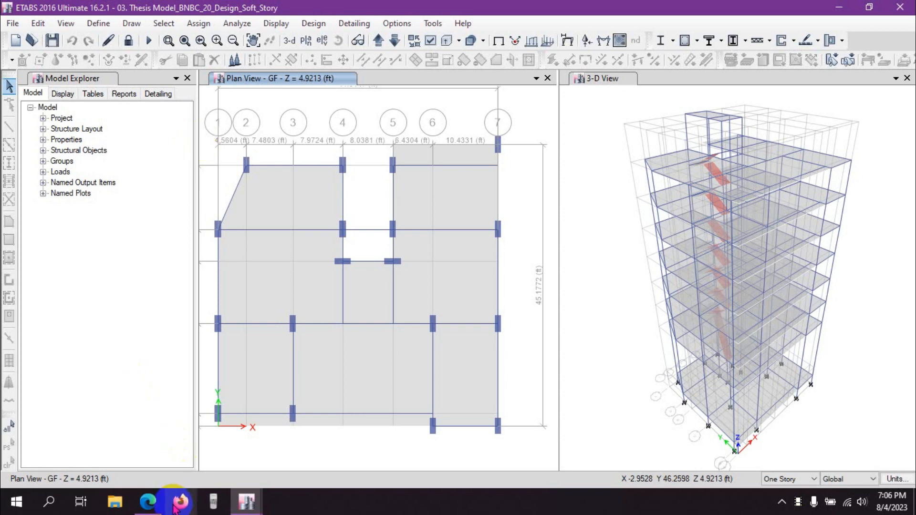
- Switch to the BNBC-2020 PDF in Edge, examine the Soft Storey definition on page 643, and return to the ETABS model
mouse_move(148, 501)
left_click(135, 420)
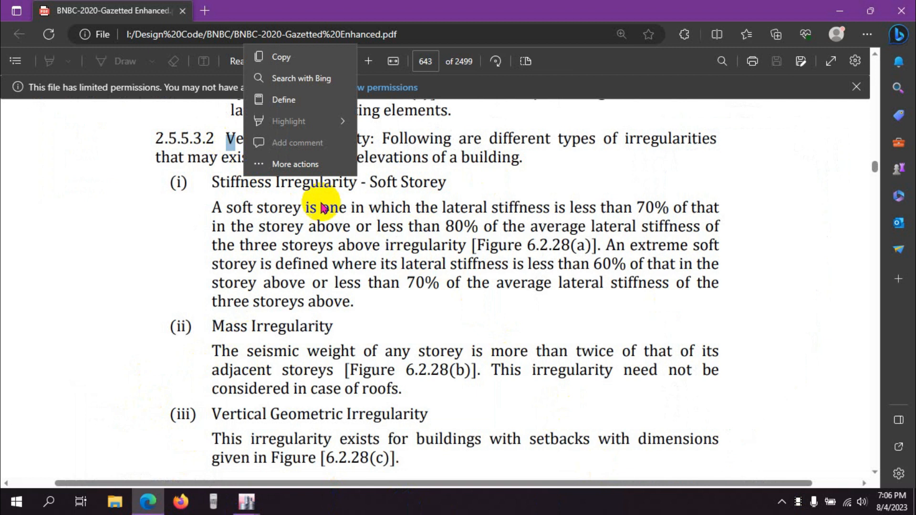
left_click_drag(371, 181, 451, 181)
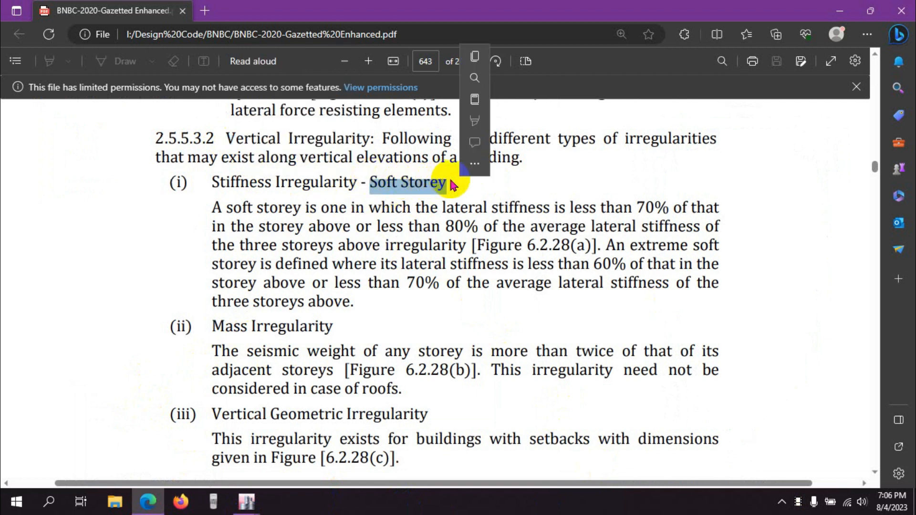
left_click_drag(362, 183, 457, 203)
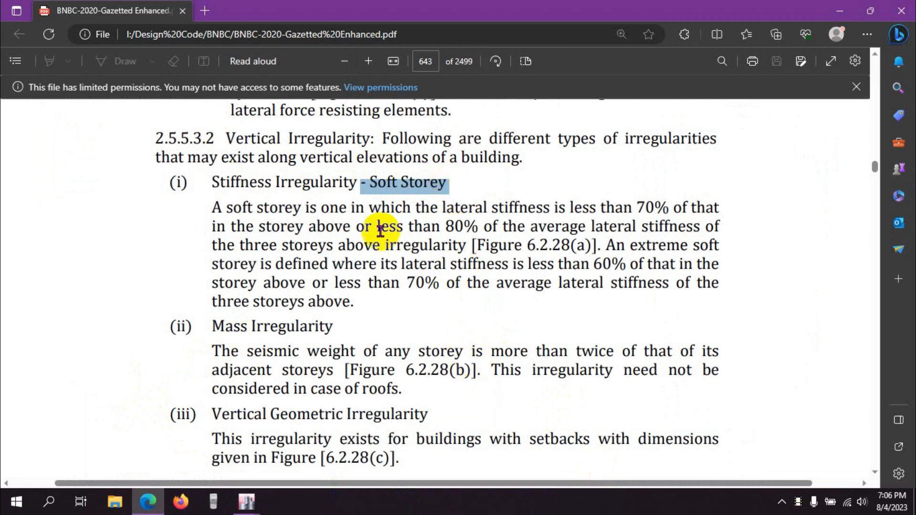
left_click_drag(371, 182, 443, 184)
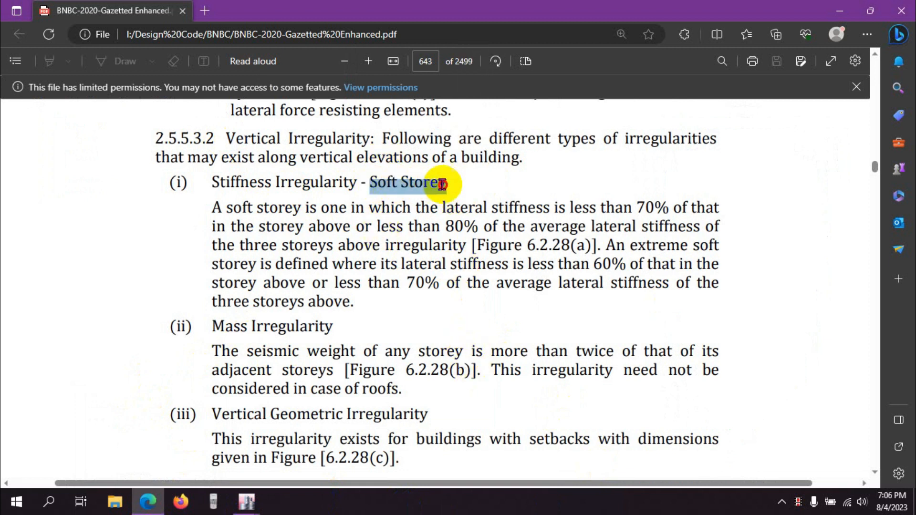
left_click(475, 261)
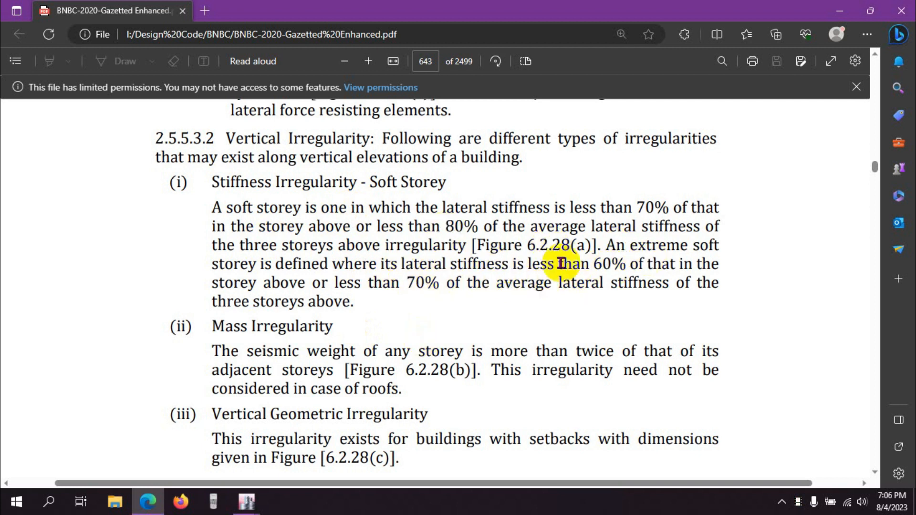
left_click(840, 7)
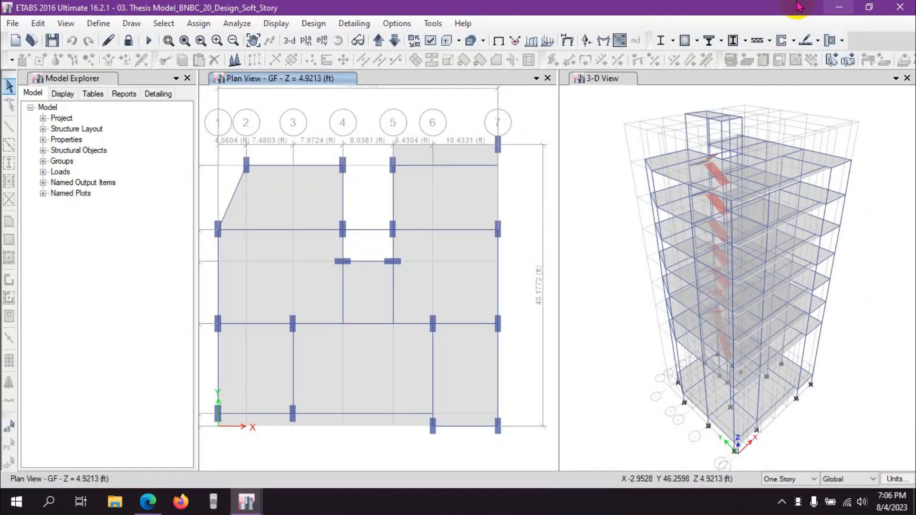
- Switch to the ETABS window with the model 02. Thesis Model_BNBC_20_Design and activate its 3-D view
left_click(600, 79)
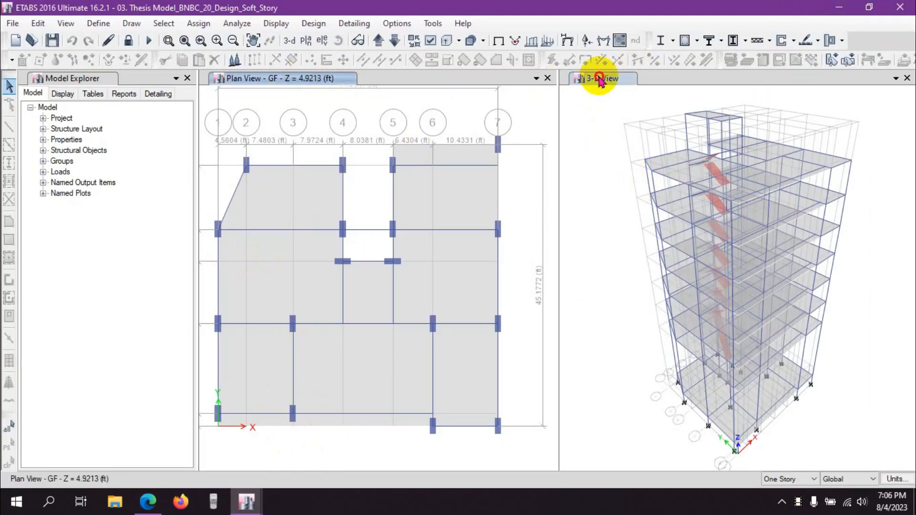
left_click(317, 78)
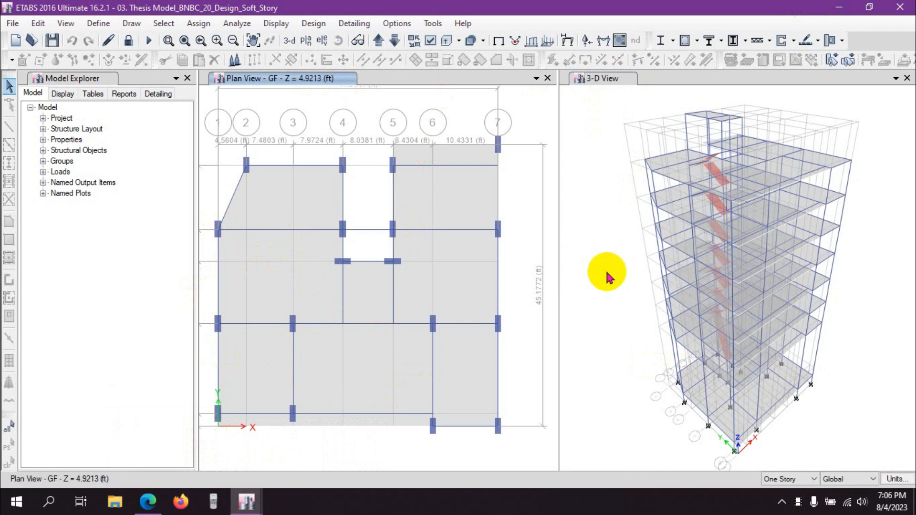
mouse_move(247, 501)
left_click(319, 437)
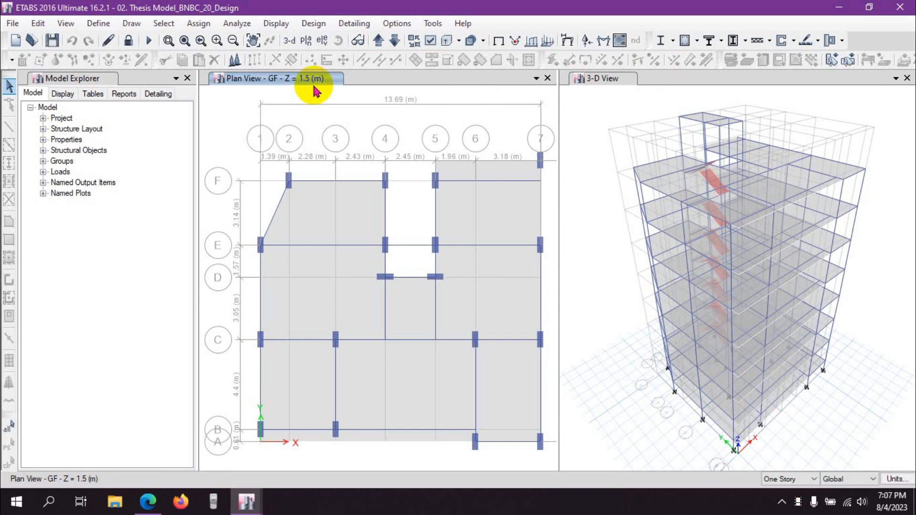
left_click(608, 80)
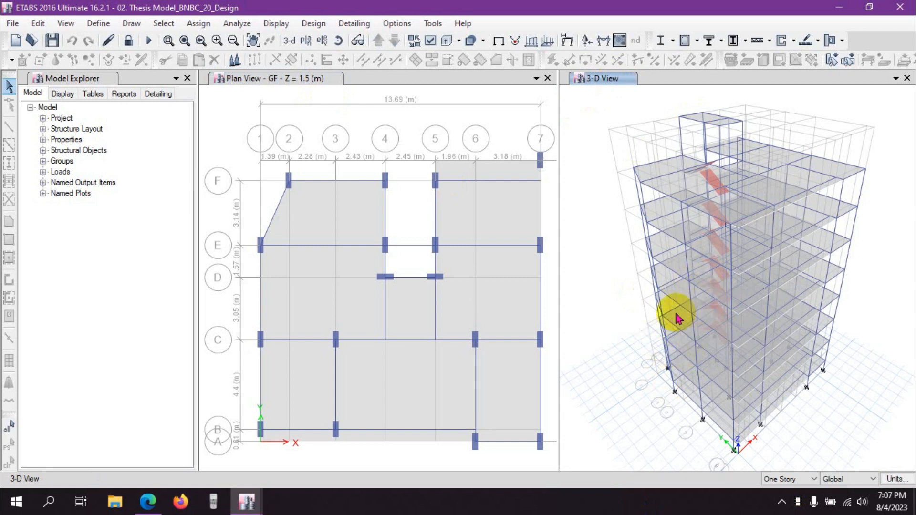
- Examine clause 2.5.5.3.2 Vertical Irregularity in the BNBC-2020 PDF for the soft and extreme soft storey stiffness limits, then return to ETABS
mouse_move(152, 498)
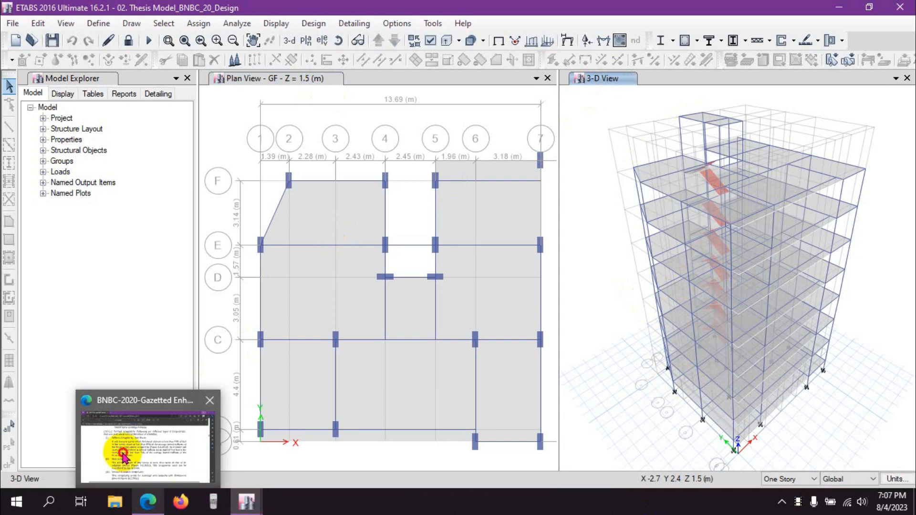
left_click(123, 456)
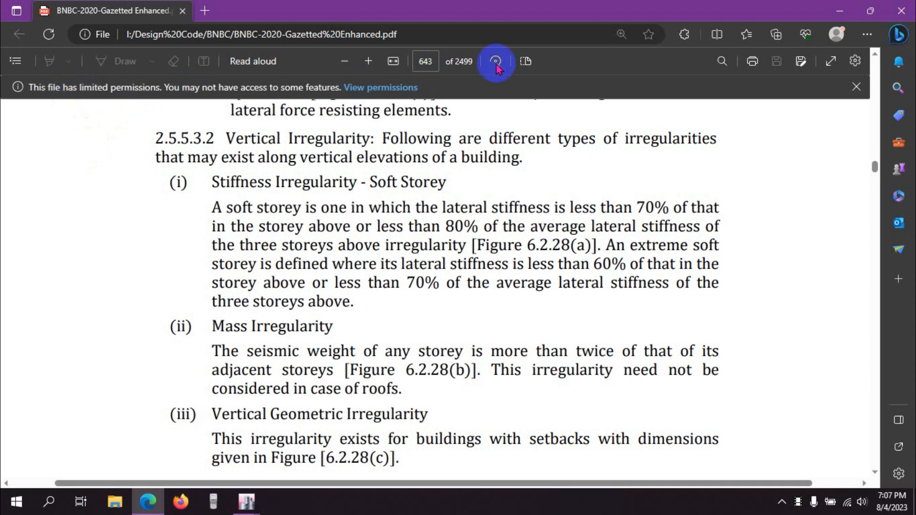
left_click(432, 60)
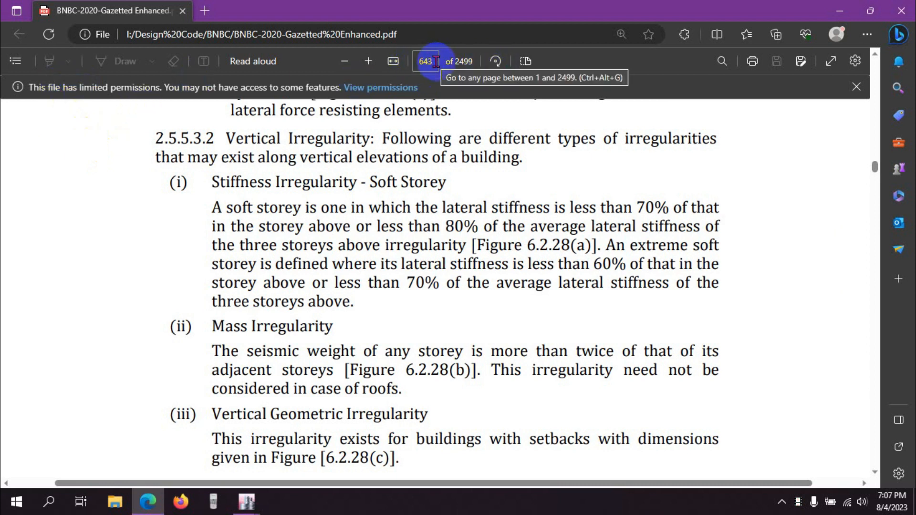
scroll(434, 248, "up", 3)
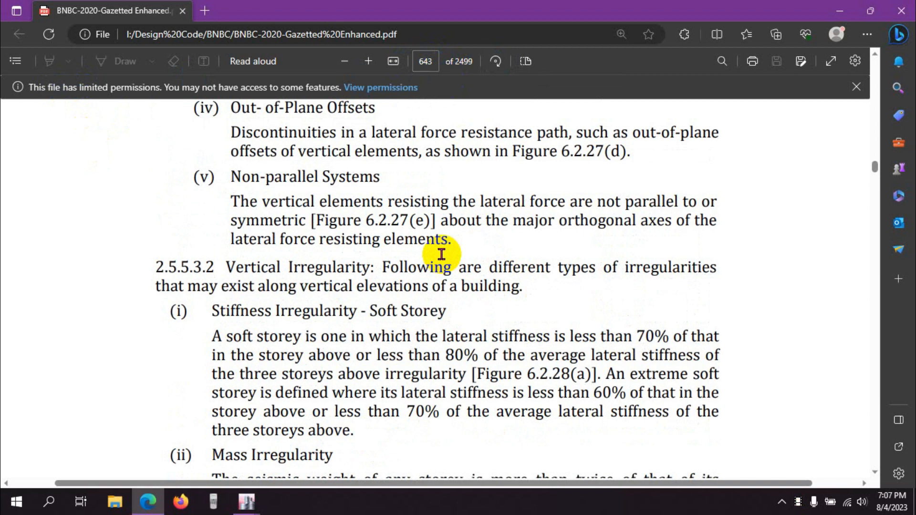
scroll(438, 253, "down", 9)
scroll(385, 330, "up", 8)
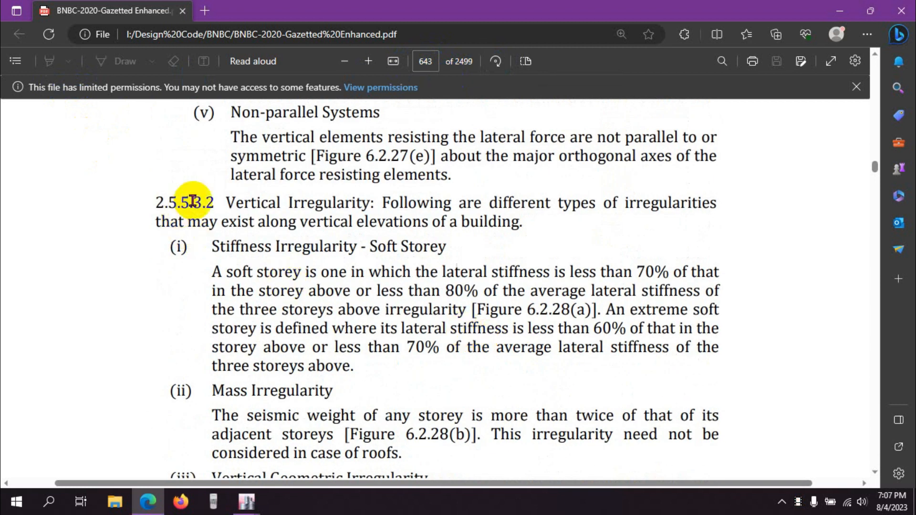
left_click_drag(170, 203, 374, 203)
scroll(460, 408, "up", 5)
scroll(434, 382, "down", 6)
left_click(317, 275)
left_click_drag(212, 182, 454, 181)
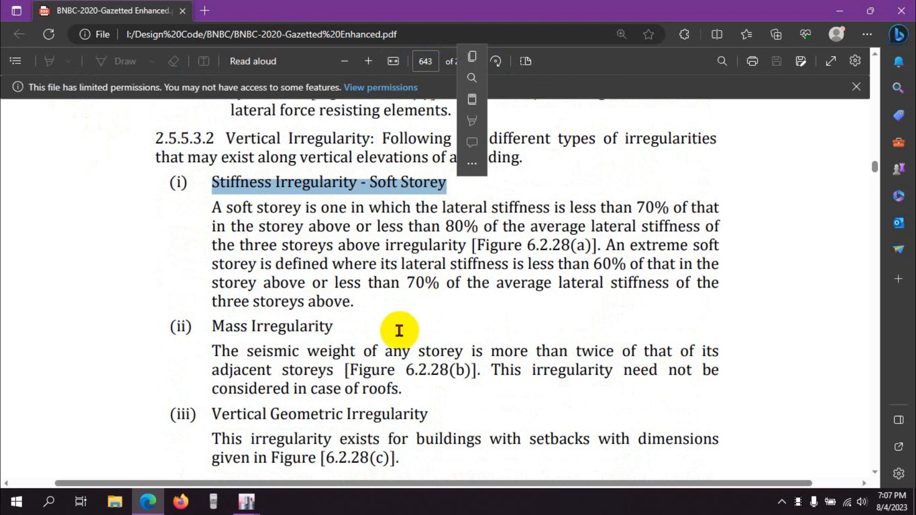
left_click(258, 223)
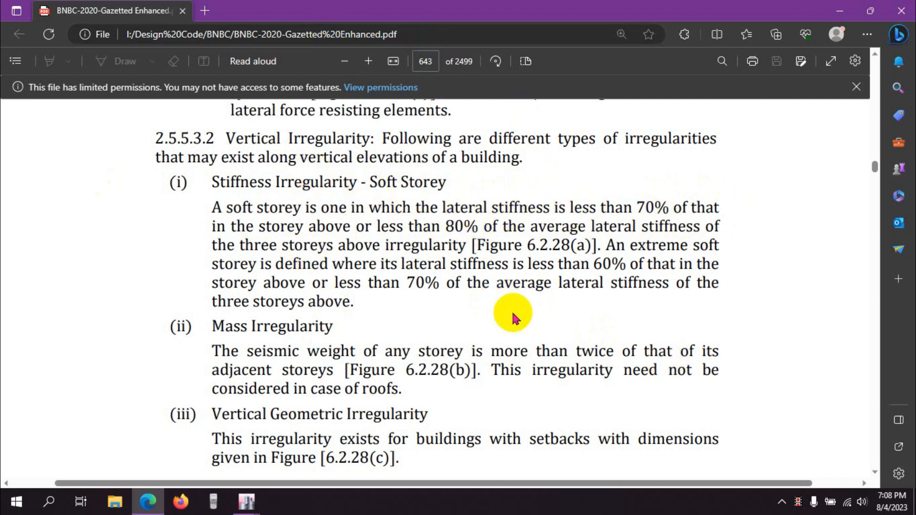
scroll(513, 313, "up", 1)
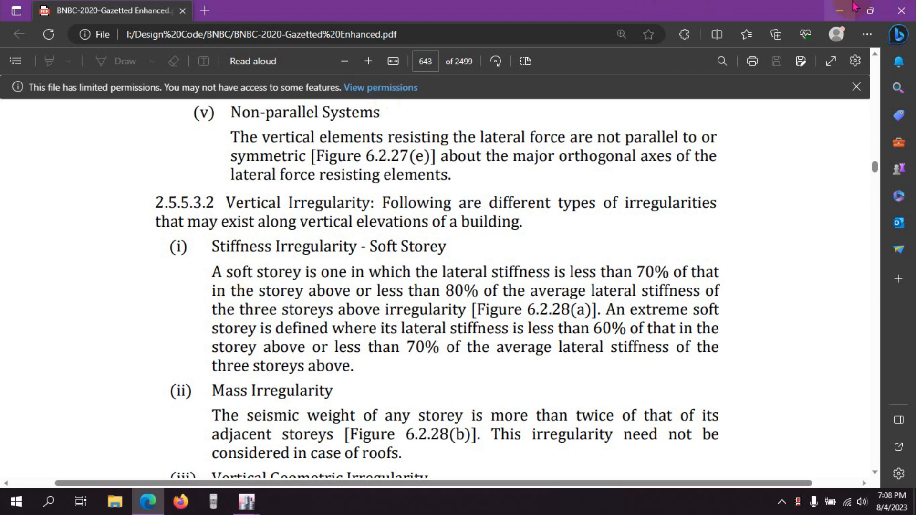
left_click(841, 10)
left_click(286, 77)
left_click(606, 78)
left_click(289, 77)
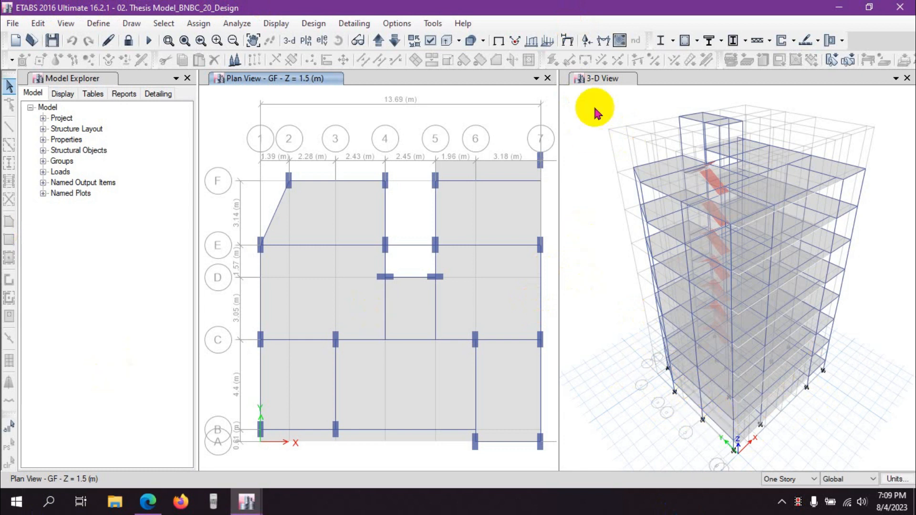
left_click(592, 84)
left_click(267, 79)
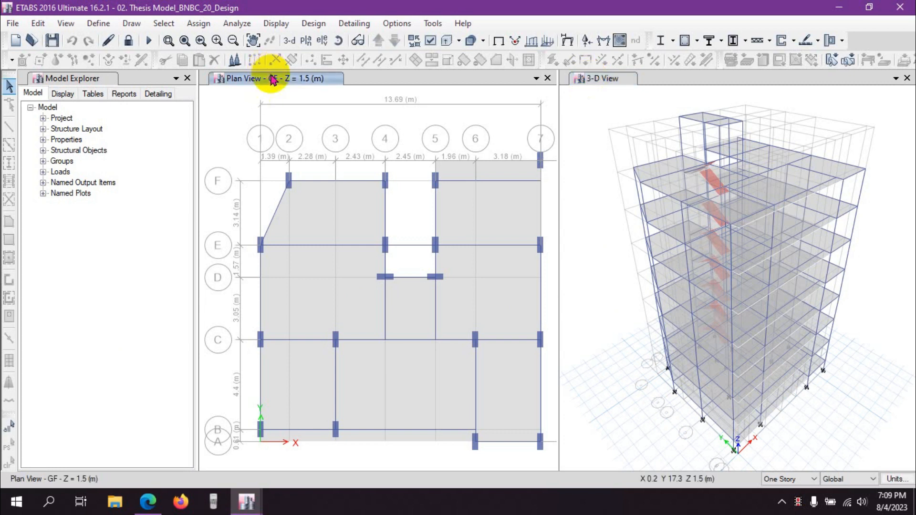
left_click(601, 85)
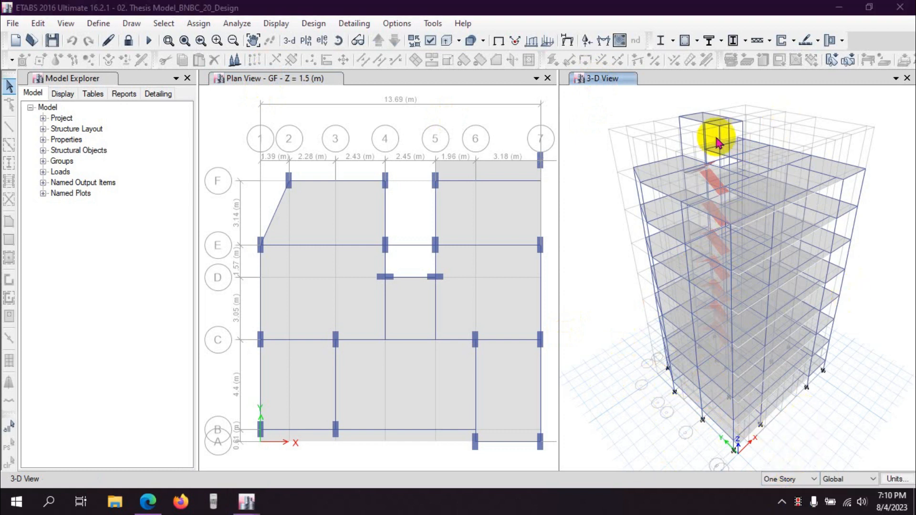
left_click(333, 85)
left_click(628, 80)
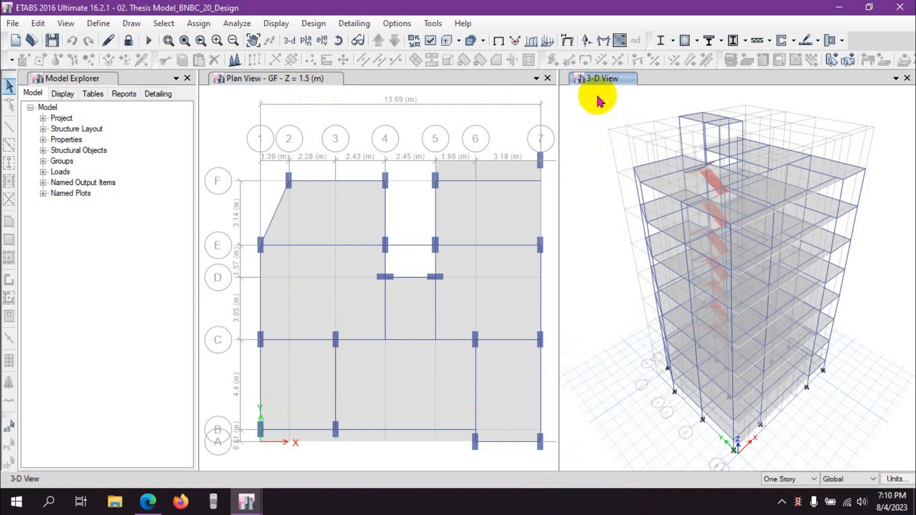
left_click(350, 87)
left_click(591, 77)
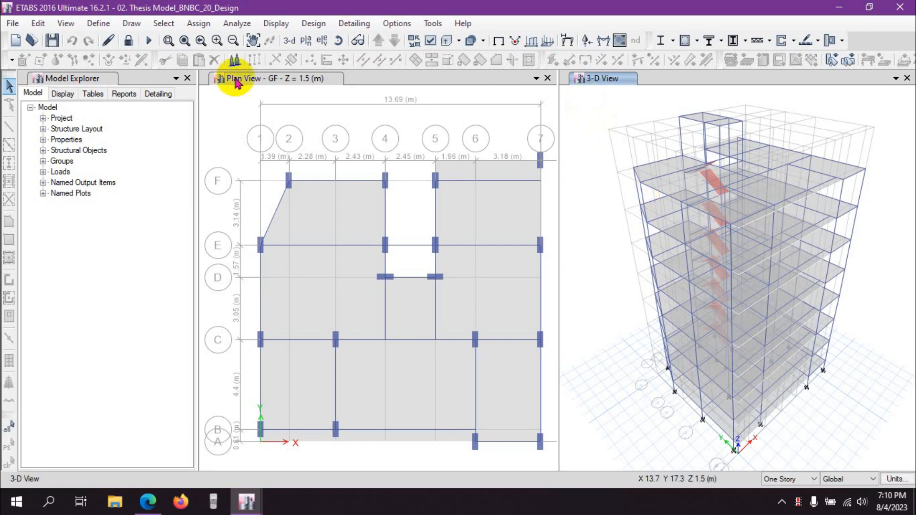
left_click(276, 78)
left_click(611, 78)
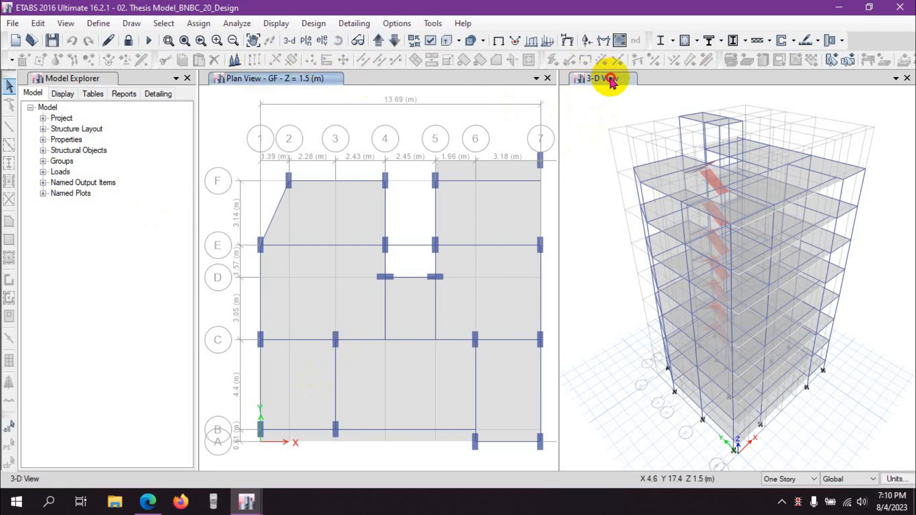
left_click(148, 501)
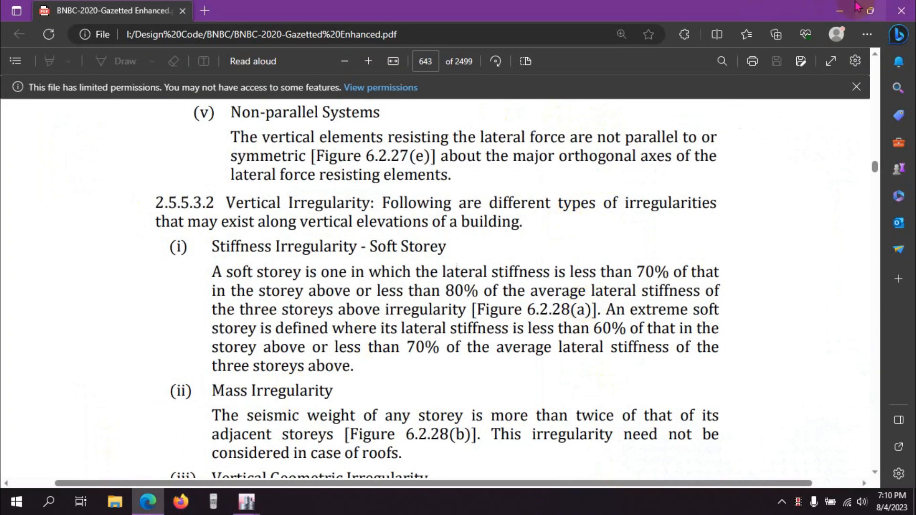
left_click(841, 9)
left_click(303, 85)
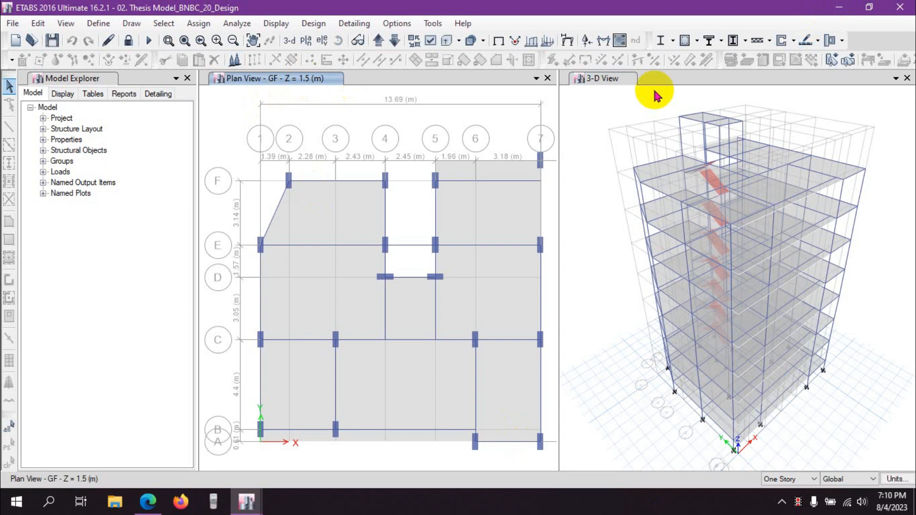
left_click(624, 78)
left_click(287, 84)
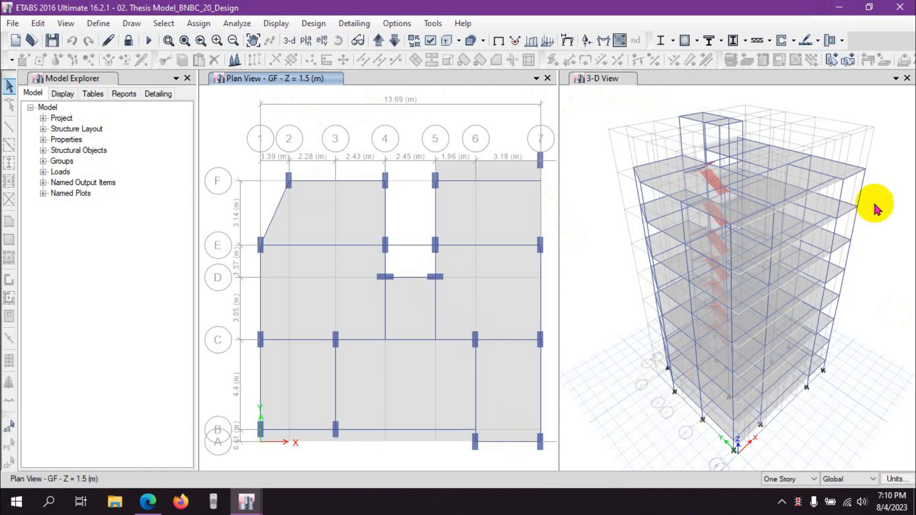
left_click(616, 79)
left_click(281, 85)
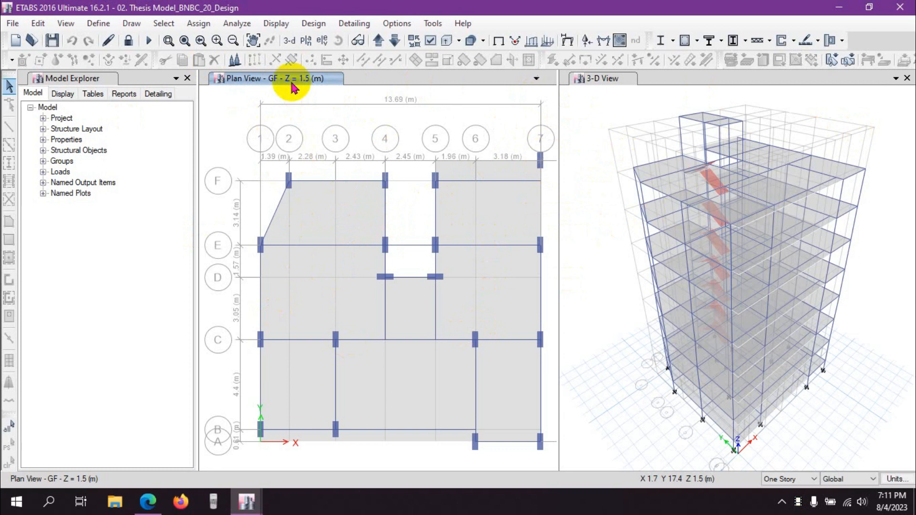
left_click(294, 79)
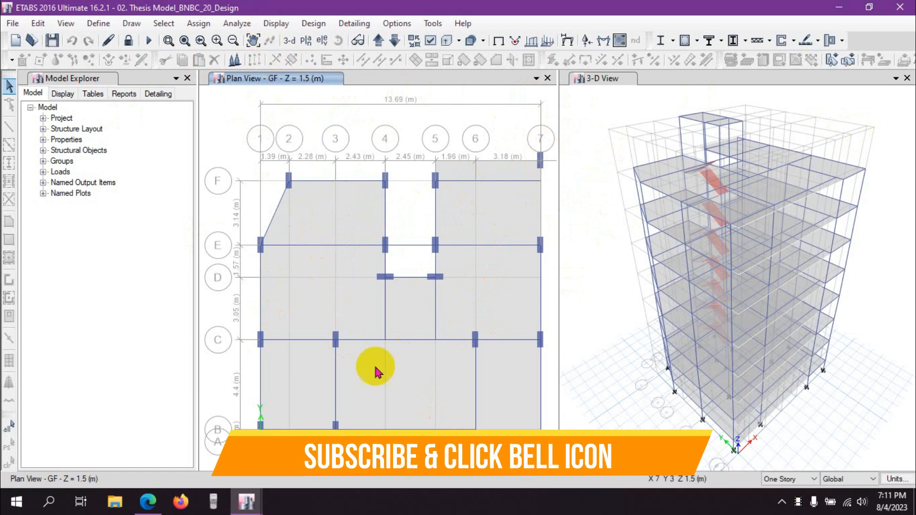
- Open a story response plot showing Story stiffness for the load case EX
left_click(270, 24)
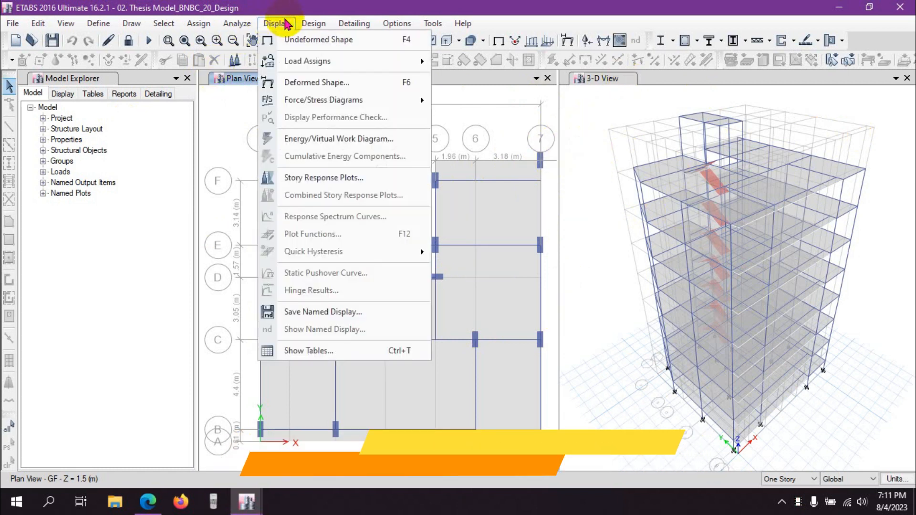
left_click(312, 176)
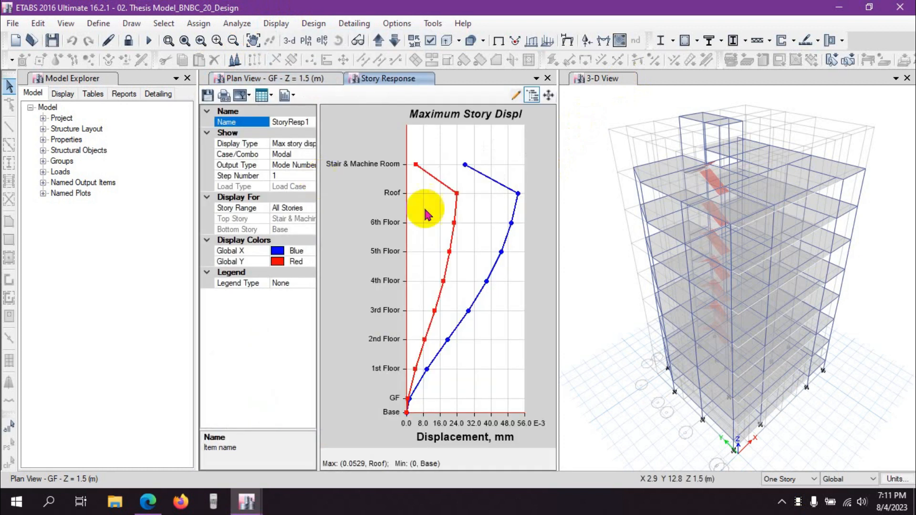
left_click(305, 155)
left_click(309, 155)
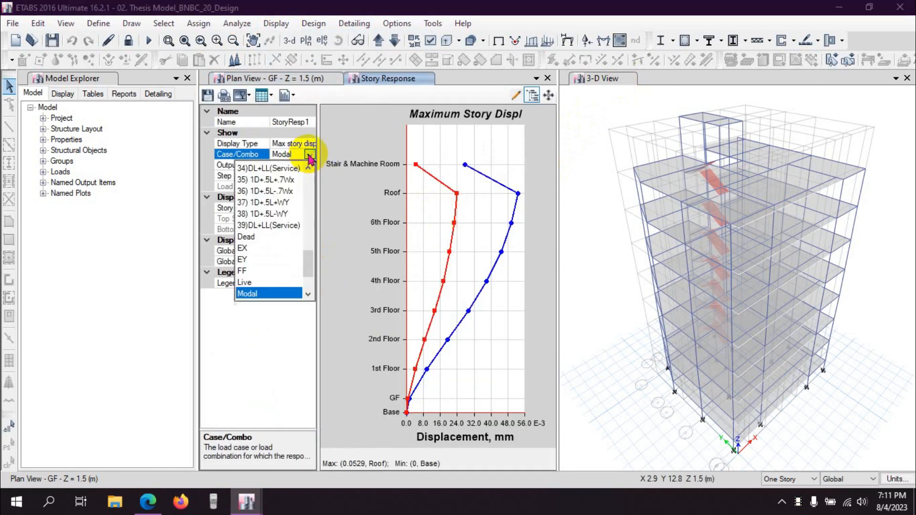
left_click(310, 153)
left_click(304, 144)
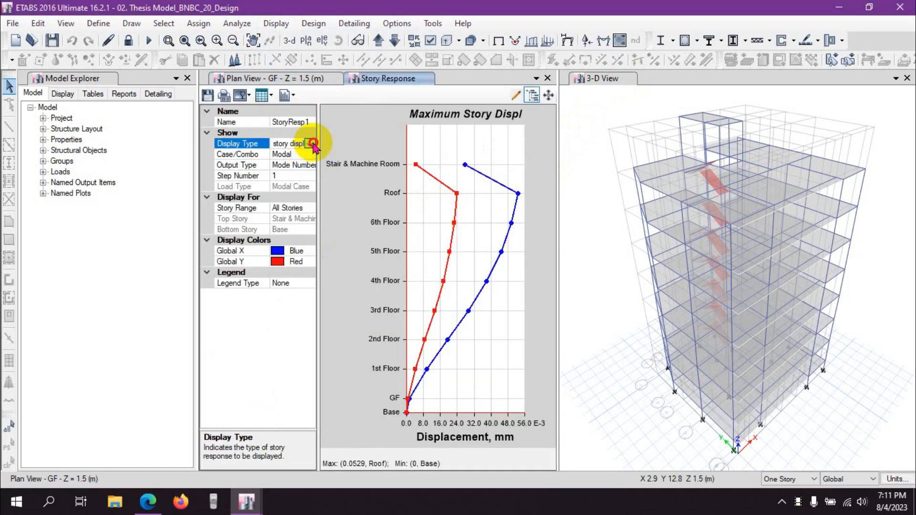
left_click(310, 144)
left_click(278, 249)
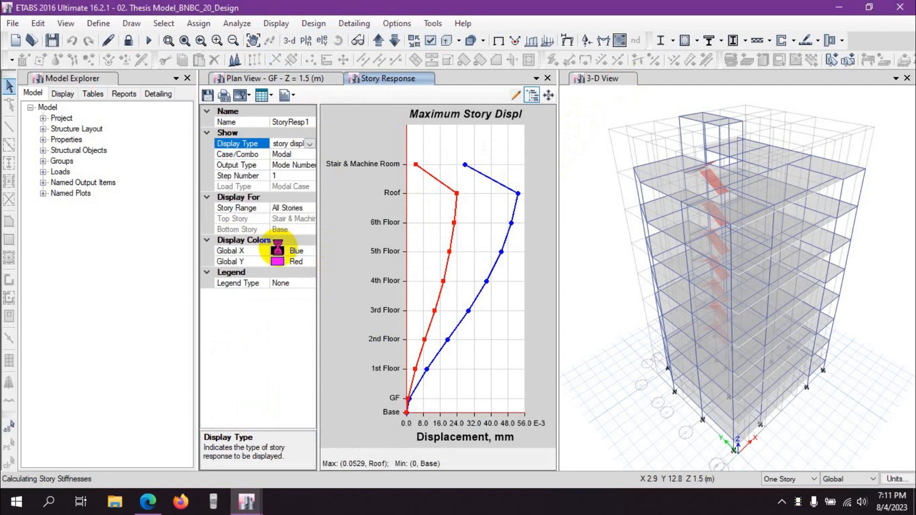
left_click(304, 154)
left_click(310, 154)
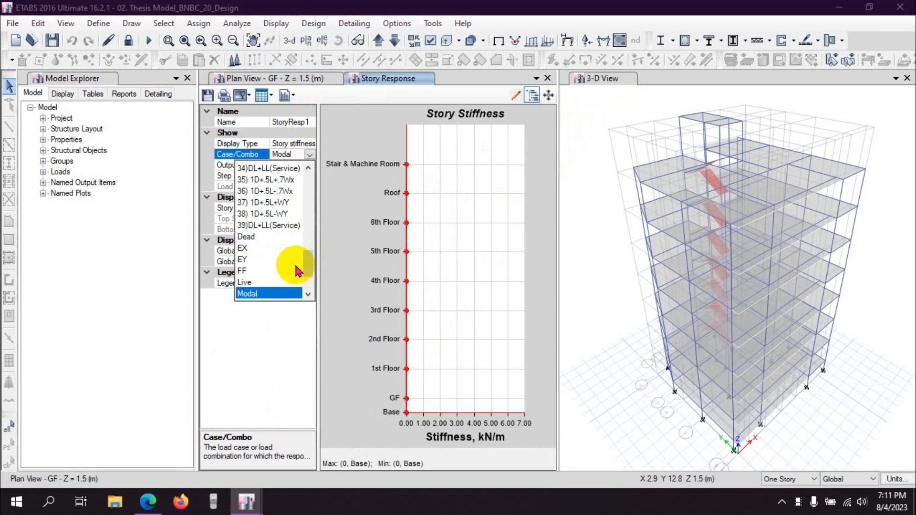
left_click(260, 248)
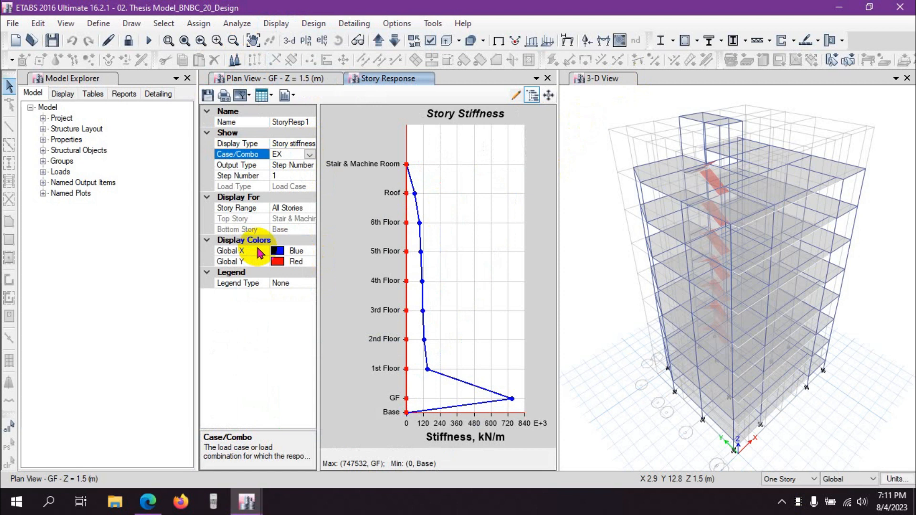
- Restrict the stiffness plot to a User Specified story range with Roof as the top story
left_click(310, 208)
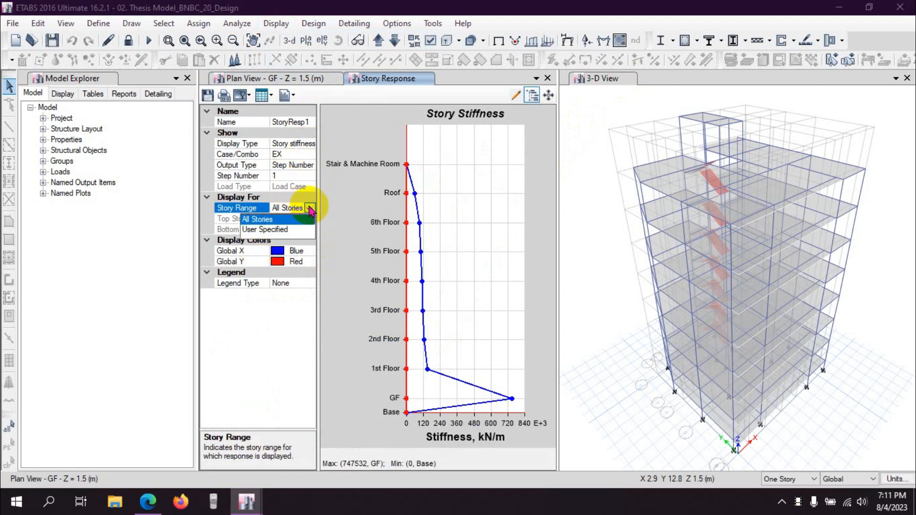
left_click(277, 229)
left_click(308, 220)
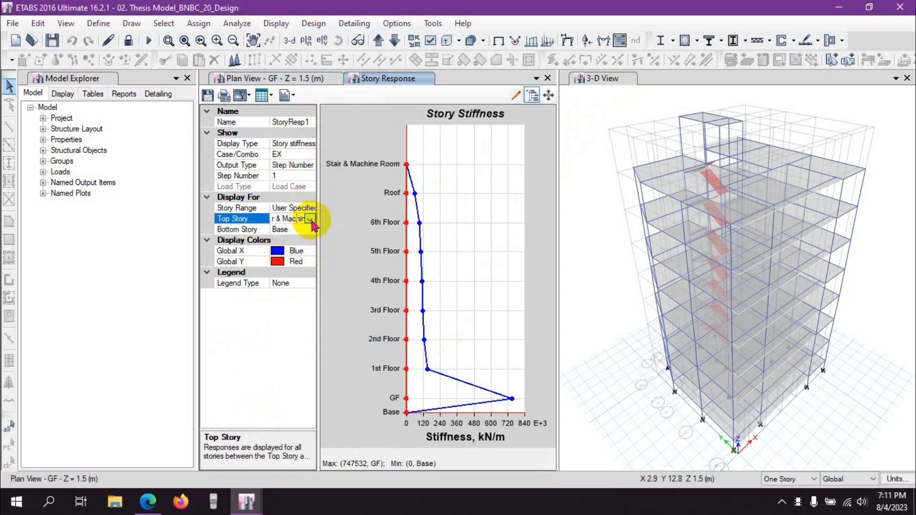
left_click(311, 219)
left_click(282, 244)
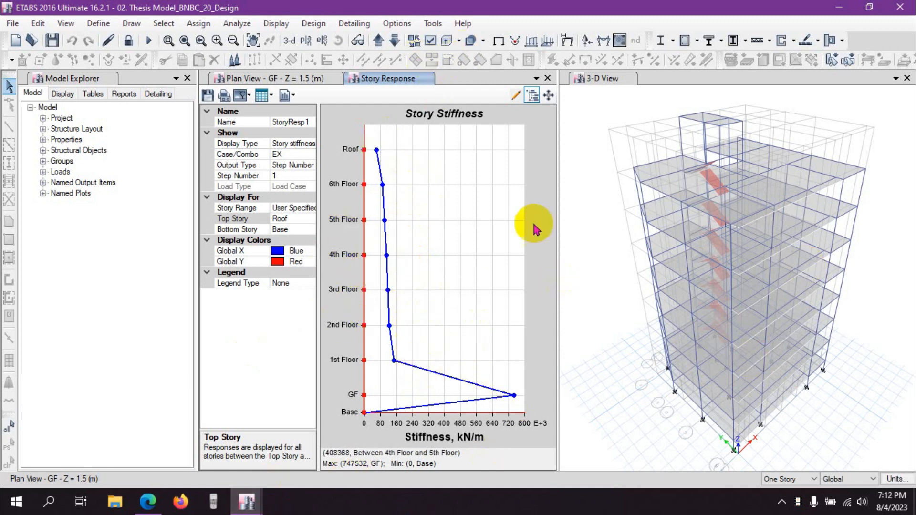
- Switch the model units from metric to U.S. units and redisplay the story stiffness plot in kip/in
left_click(890, 480)
left_click(848, 424)
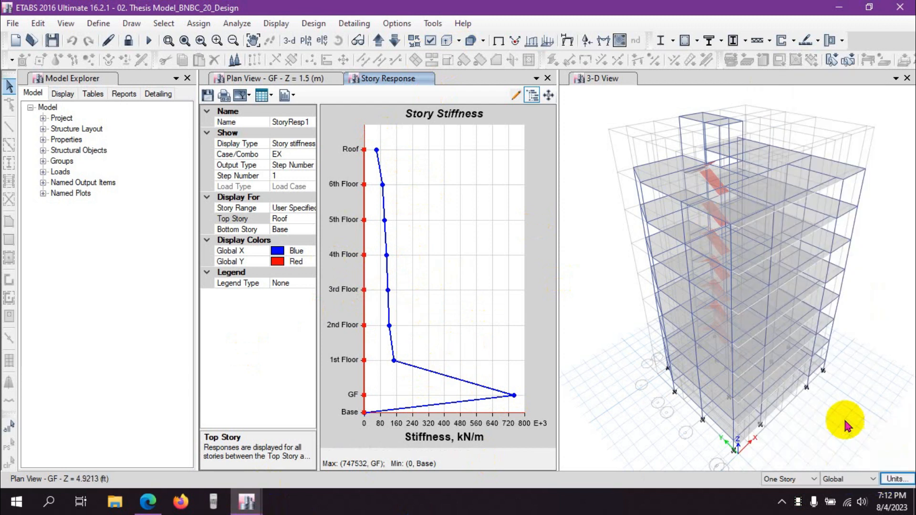
left_click(267, 79)
left_click(424, 78)
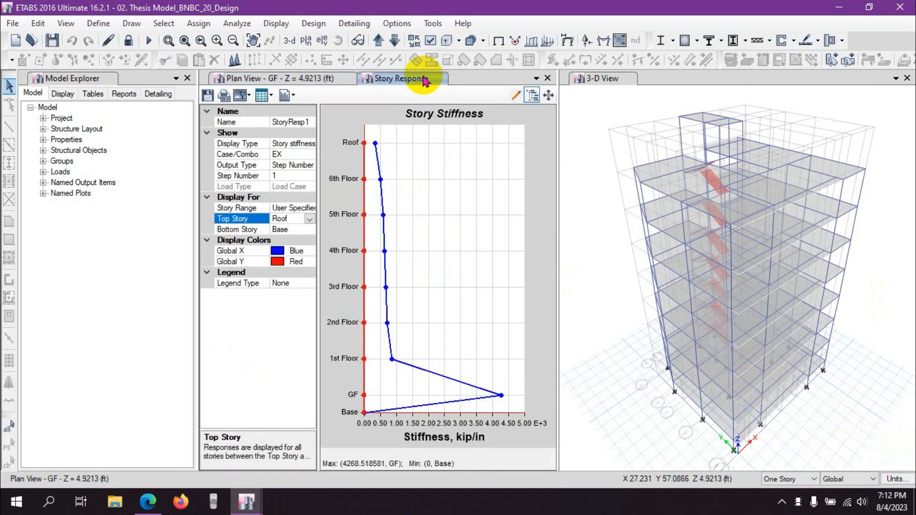
- Display the Story Stiffness table from the Structure Results of the analysis tables
left_click(284, 24)
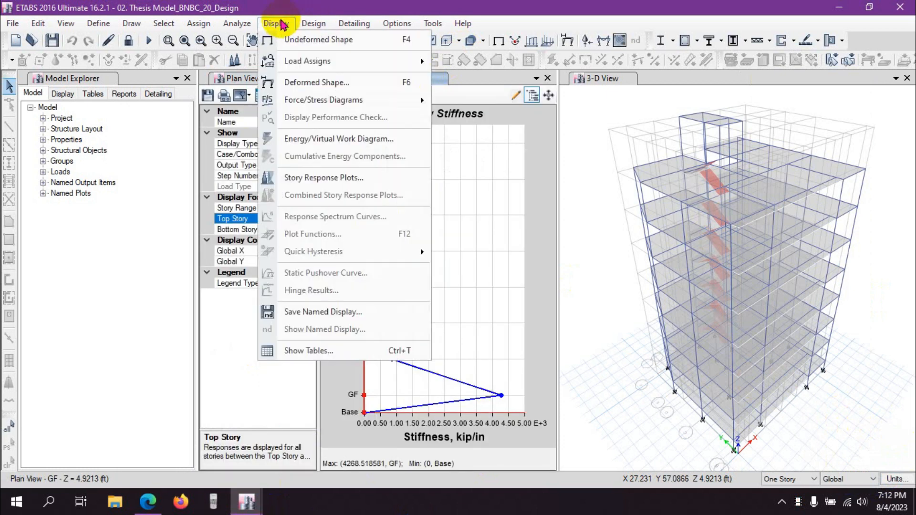
left_click(347, 350)
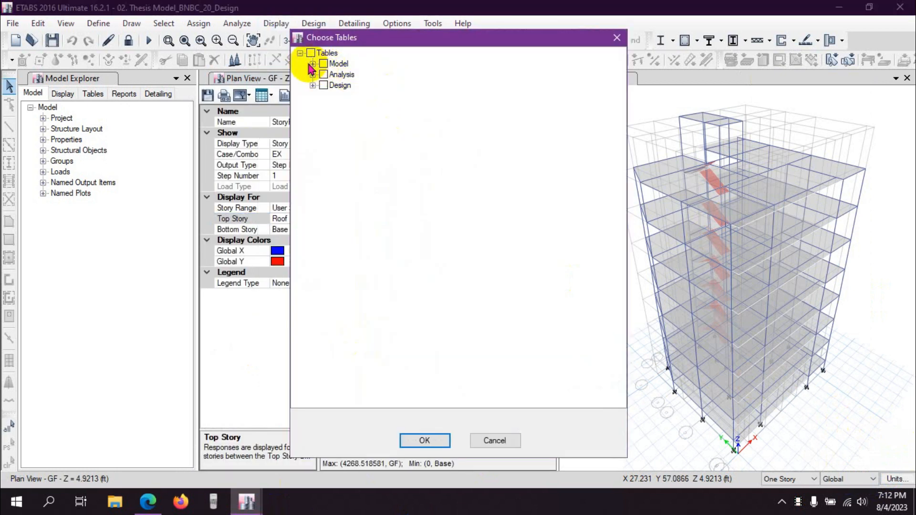
left_click(313, 74)
left_click(325, 139)
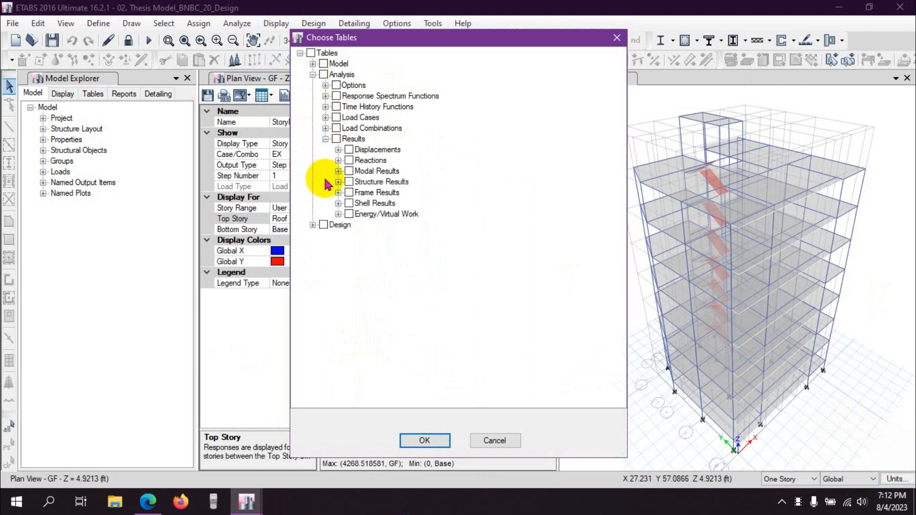
left_click(338, 193)
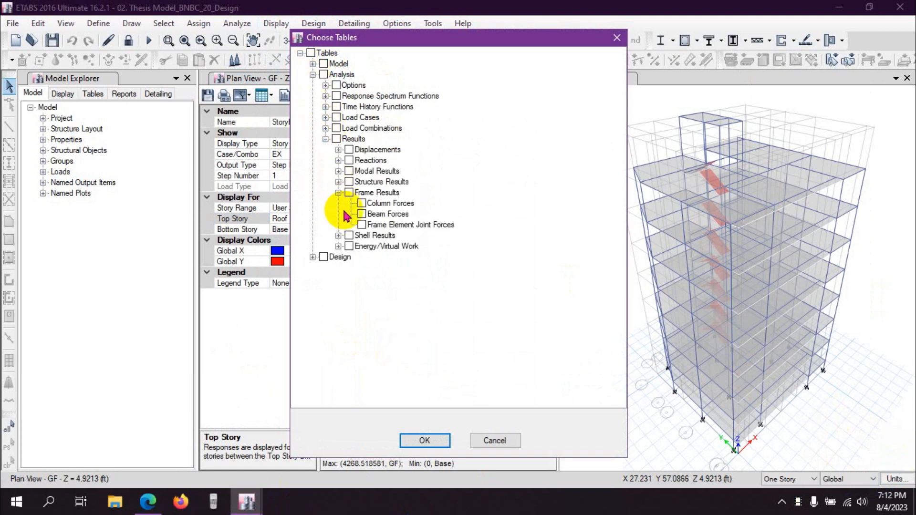
left_click(339, 193)
left_click(338, 182)
left_click(362, 215)
left_click(424, 440)
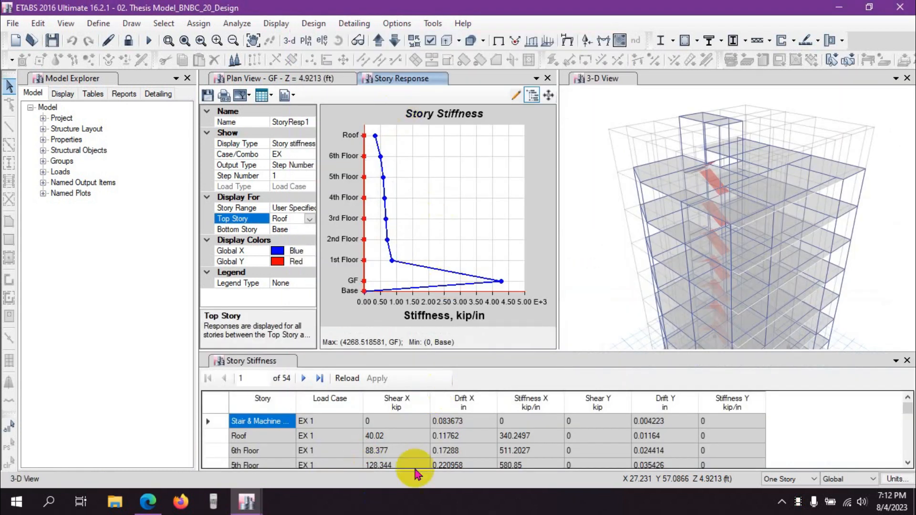
- Filter the Story Stiffness table by load case to the EX 1 records
left_click(822, 375)
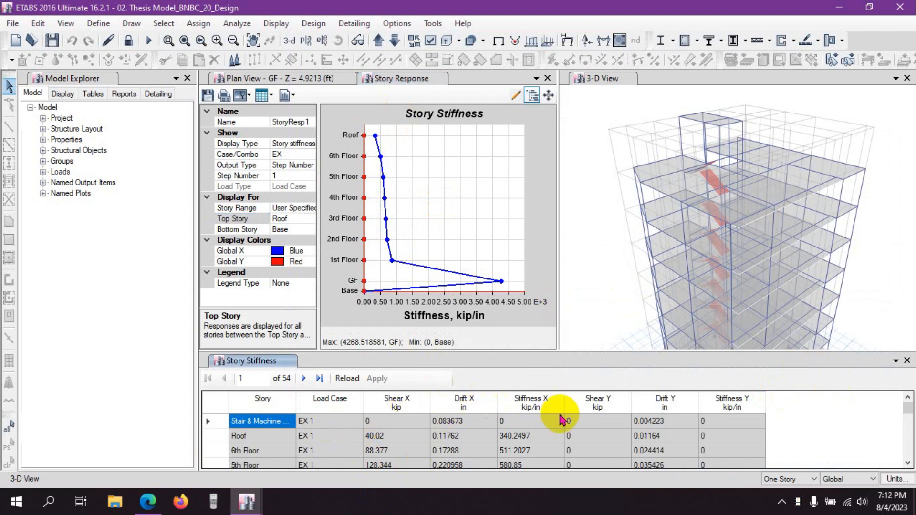
scroll(538, 437, "down", 5)
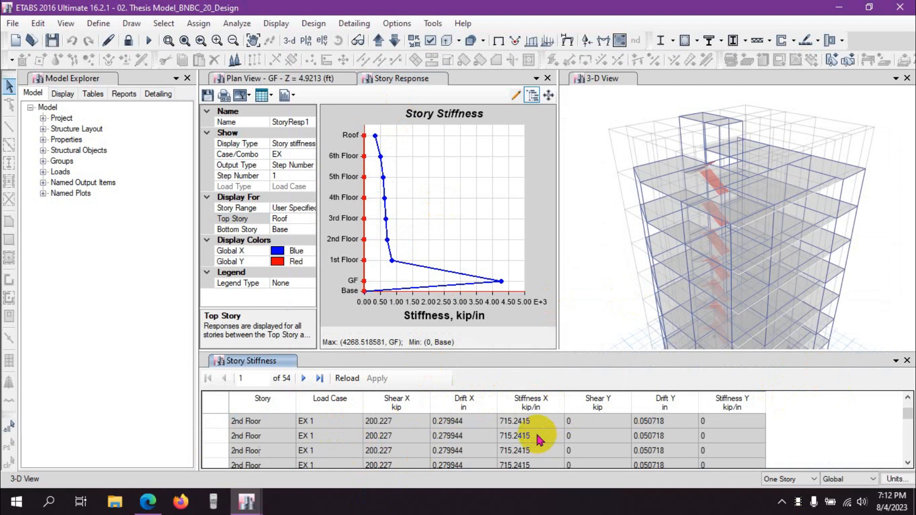
scroll(538, 438, "up", 5)
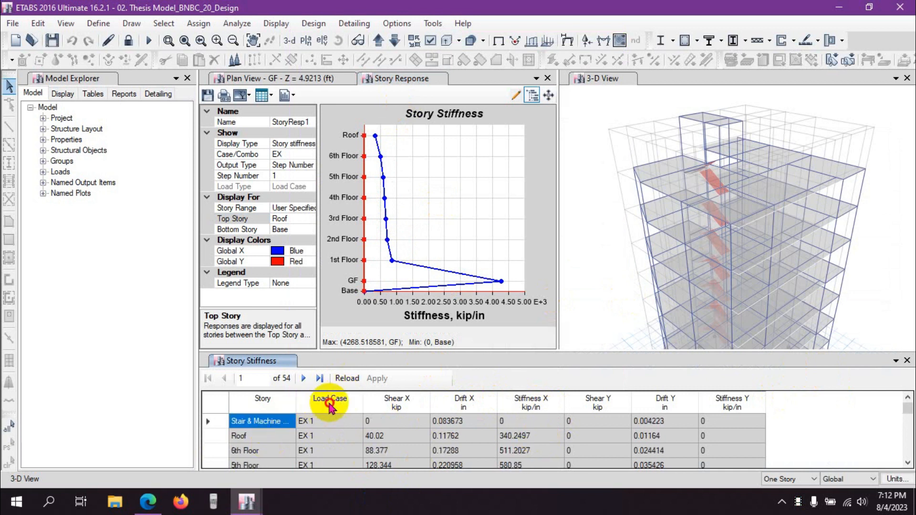
left_click(329, 405)
left_click(415, 343)
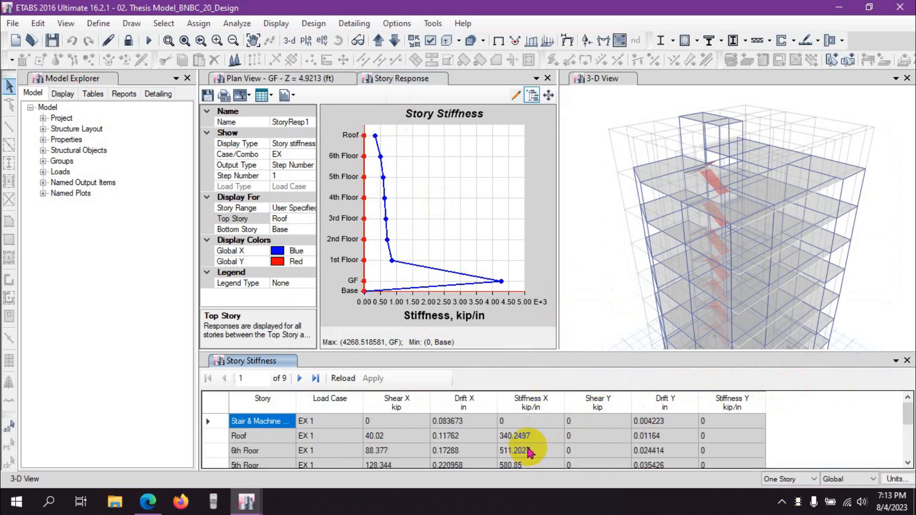
- Examine the Stiffness X values in the table story by story, from the 1st Floor up to the Roof
scroll(528, 453, "down", 2)
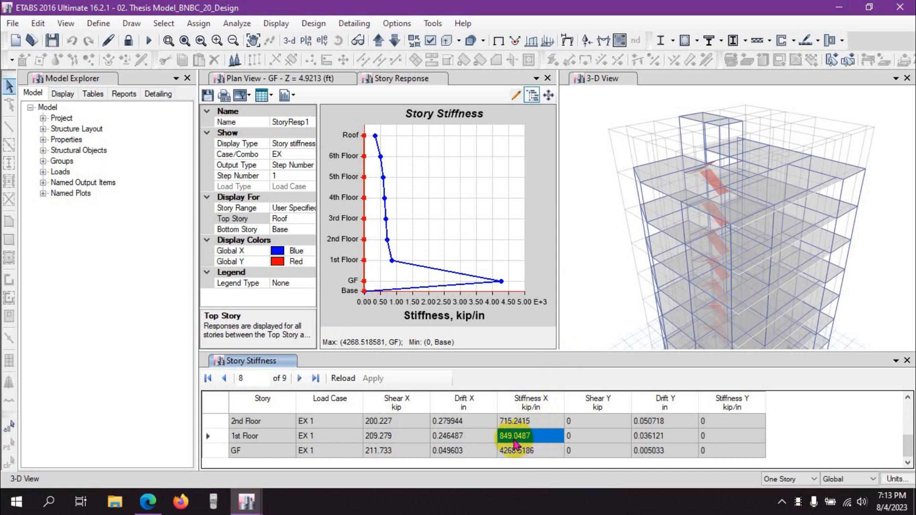
left_click(518, 423)
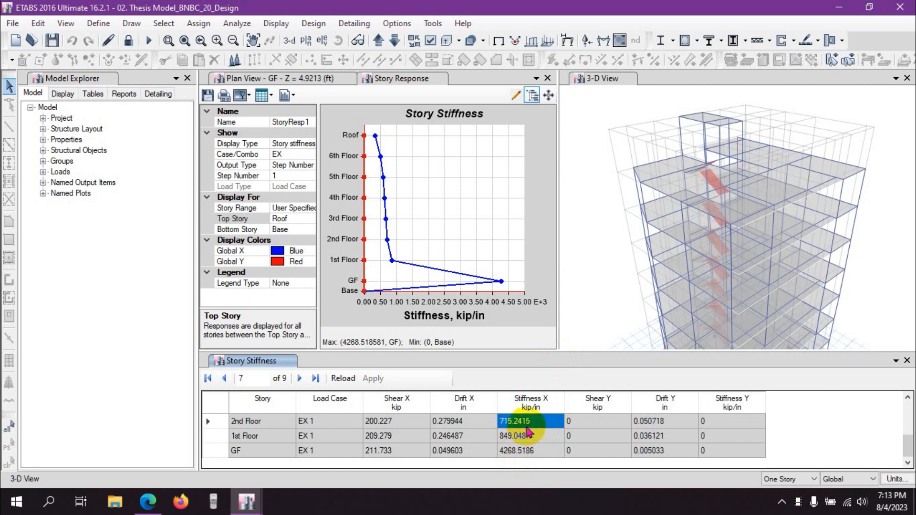
scroll(526, 431, "up", 1)
left_click(529, 451)
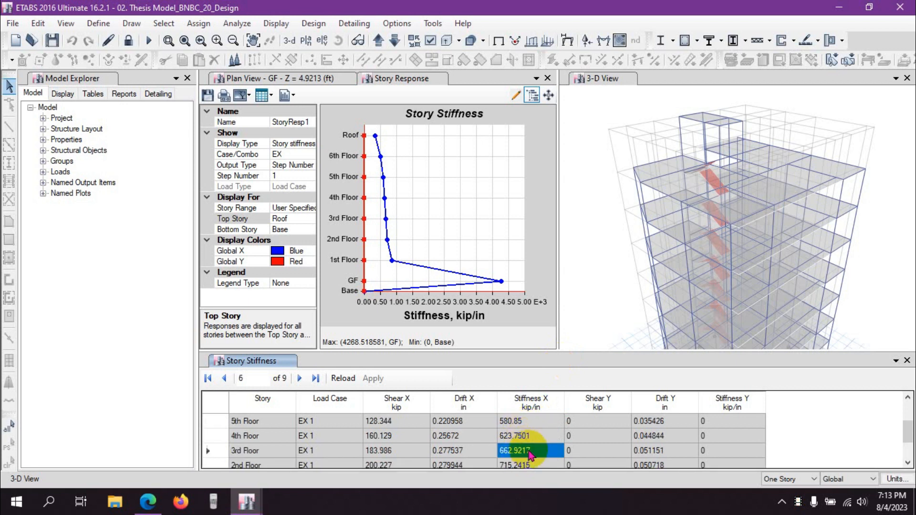
left_click(527, 438)
left_click(525, 422)
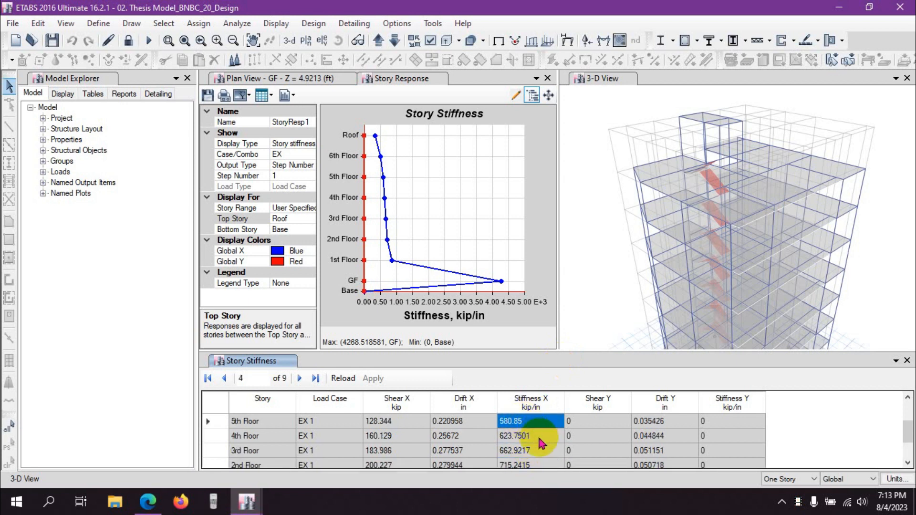
scroll(527, 444, "up", 1)
left_click(527, 451)
left_click(527, 435)
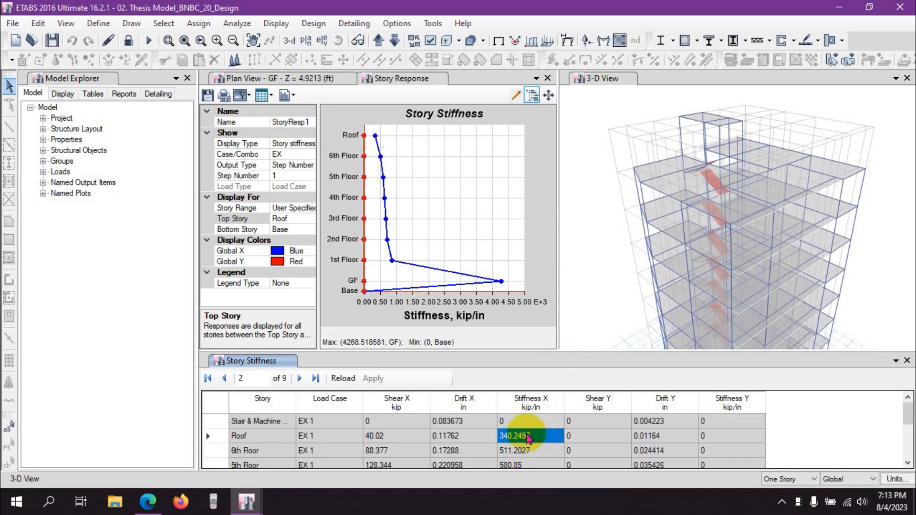
- Compare the lower stories' Stiffness X values with the stiffness plot and close the Story Stiffness table
scroll(523, 450, "down", 2)
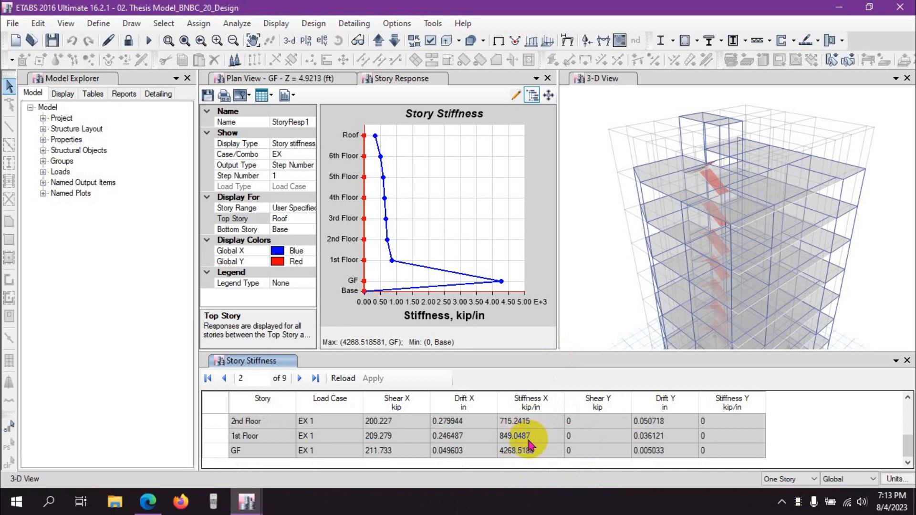
scroll(530, 444, "up", 1)
scroll(529, 444, "down", 1)
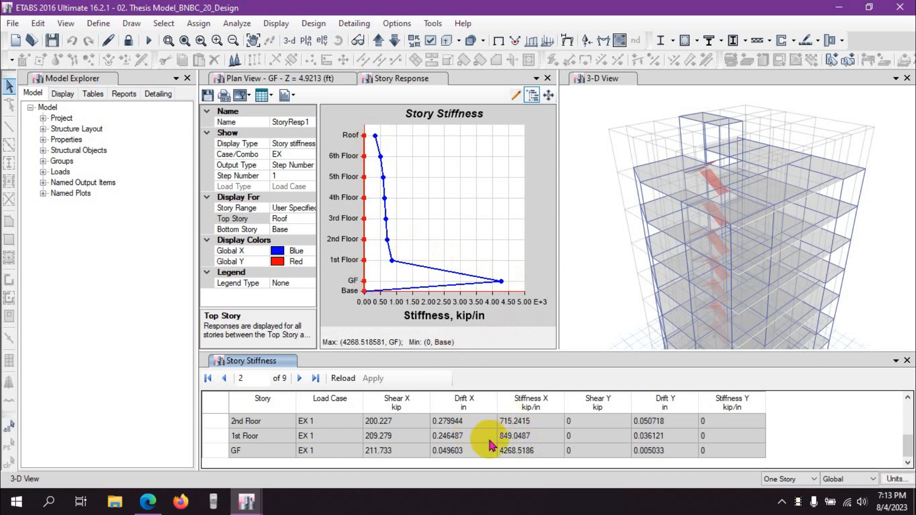
mouse_move(390, 262)
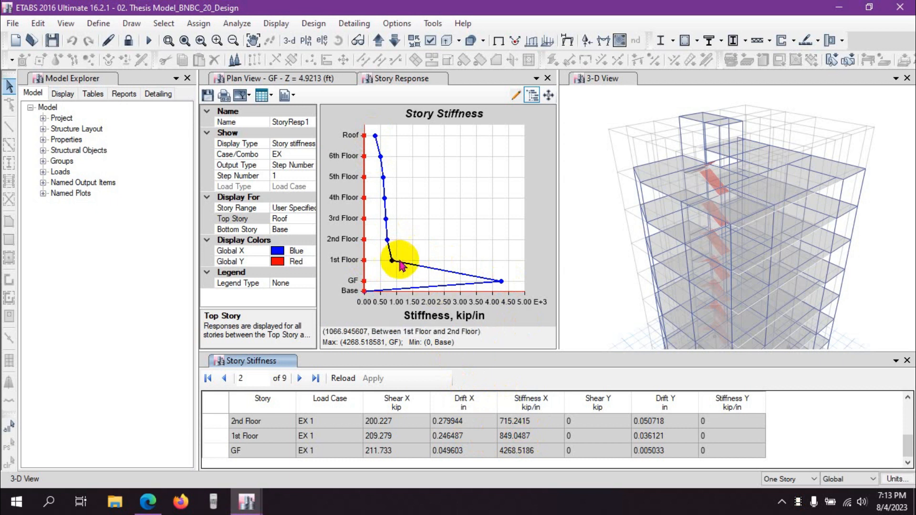
mouse_move(375, 285)
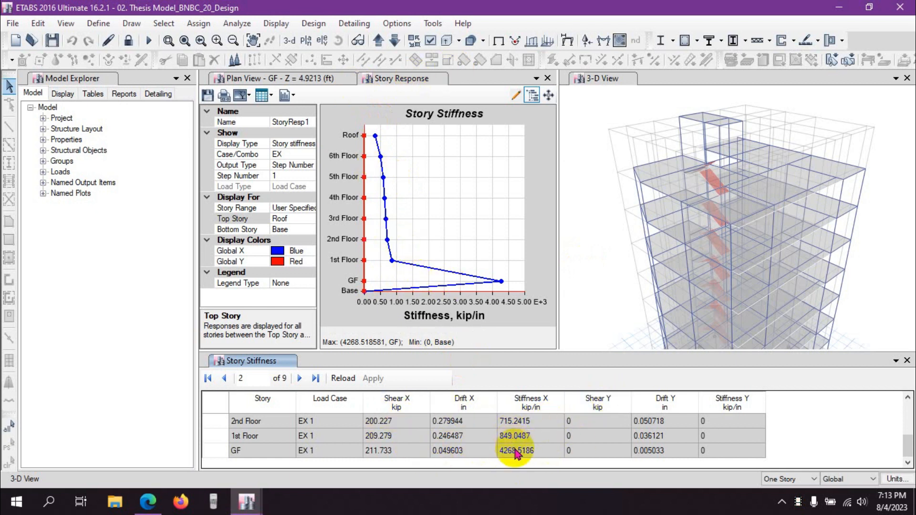
scroll(515, 454, "up", 1)
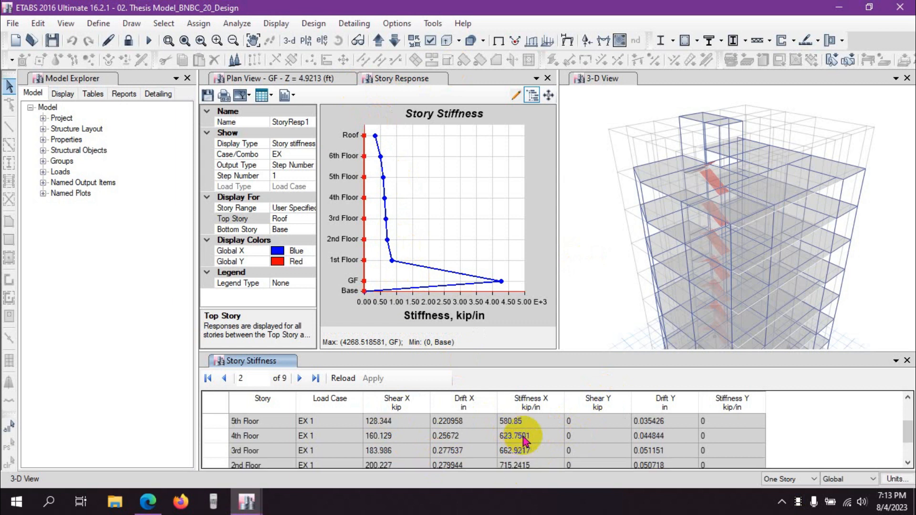
left_click(907, 361)
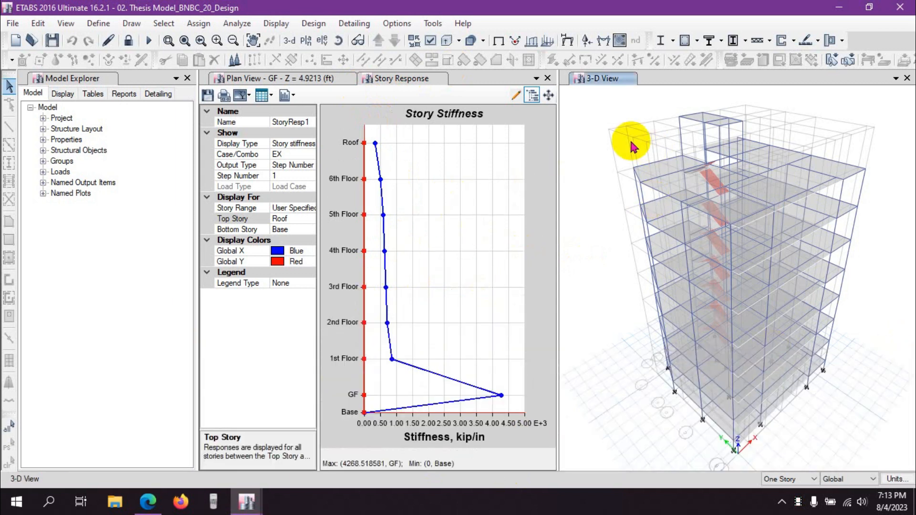
mouse_move(389, 356)
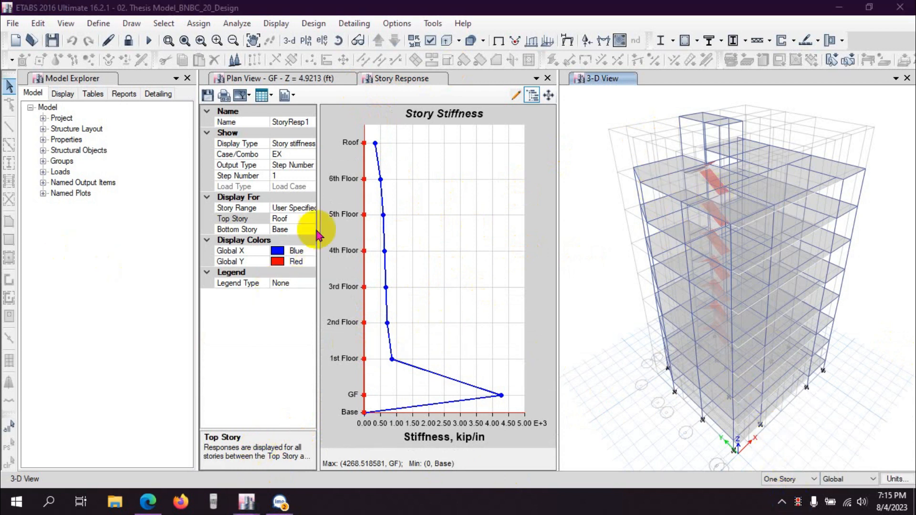
- Switch to the ETABS window with the model 03. Thesis Model_BNBC_20_Design_Soft_Story and activate its 3-D view
left_click(241, 508)
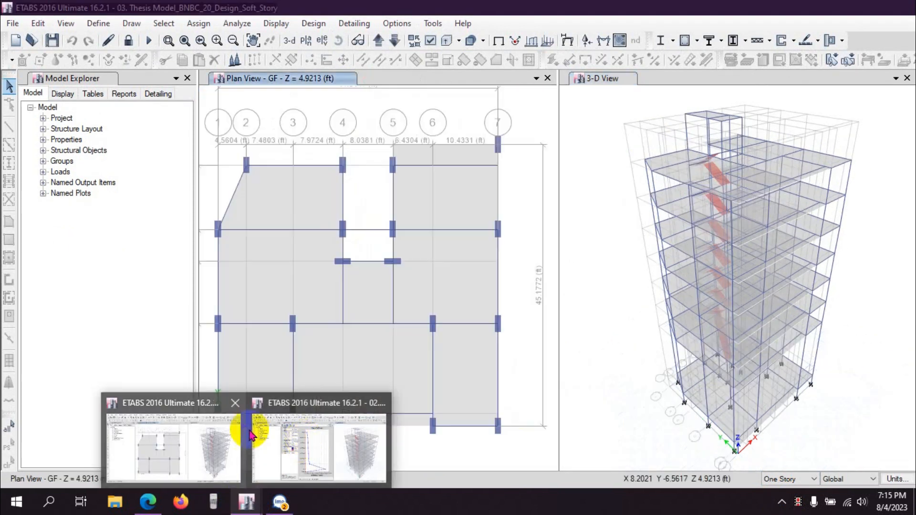
left_click(241, 434)
left_click(590, 79)
left_click(223, 79)
left_click(592, 78)
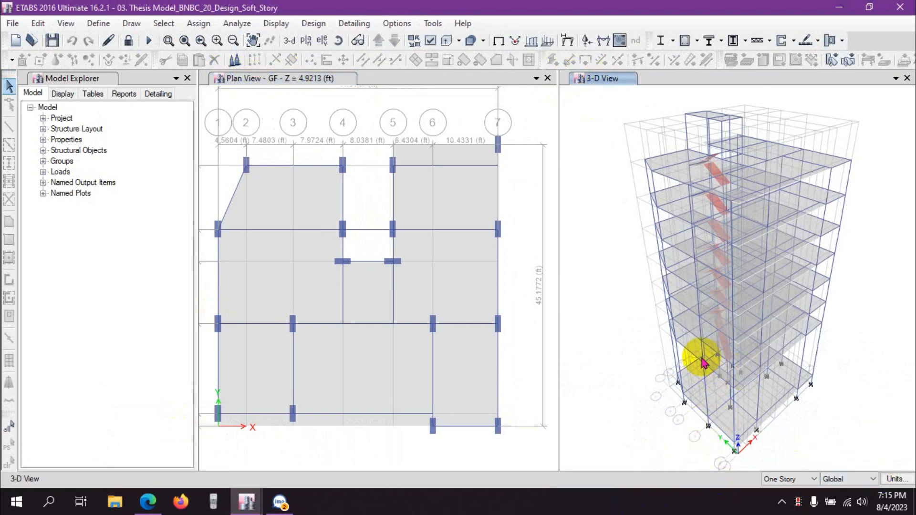
- Review the story heights in the Story Data table and leave it without making changes
left_click(242, 61)
left_click(528, 112)
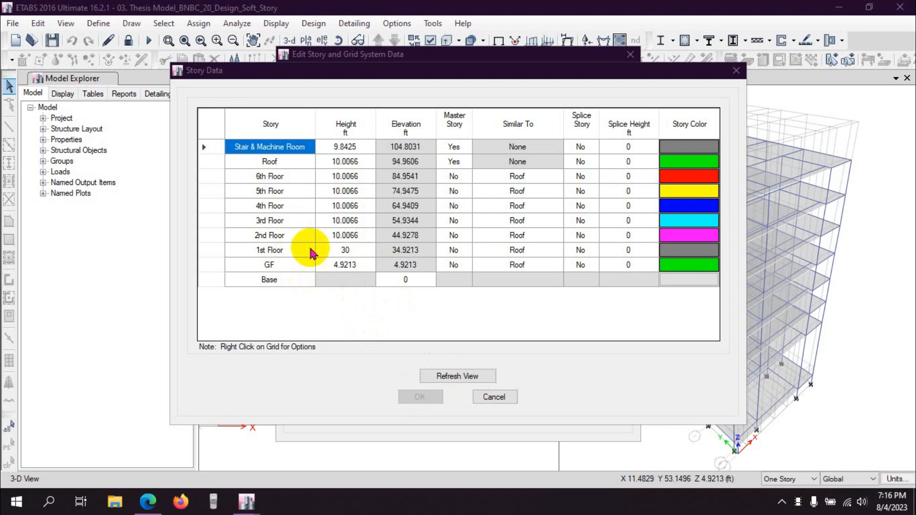
left_click(495, 397)
left_click(496, 413)
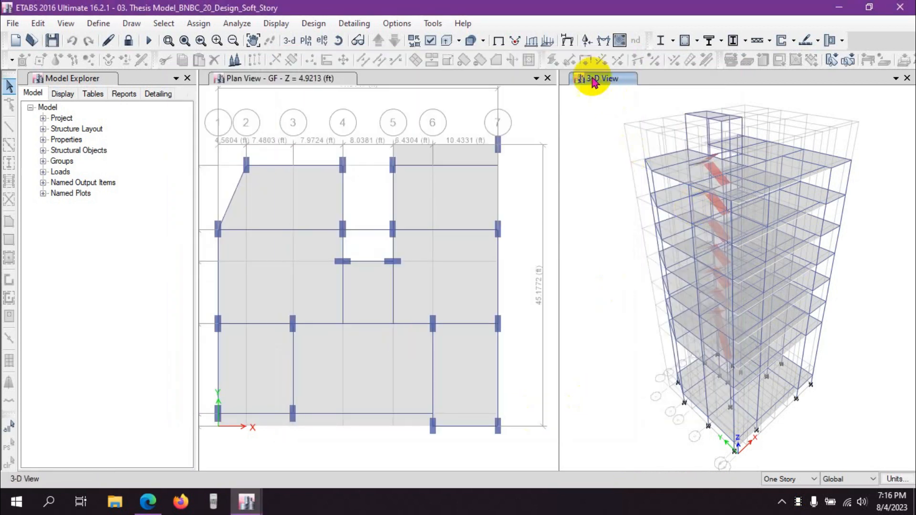
- Activate the GF plan view and open a Story Response plot in its window area
left_click(272, 76)
left_click(614, 78)
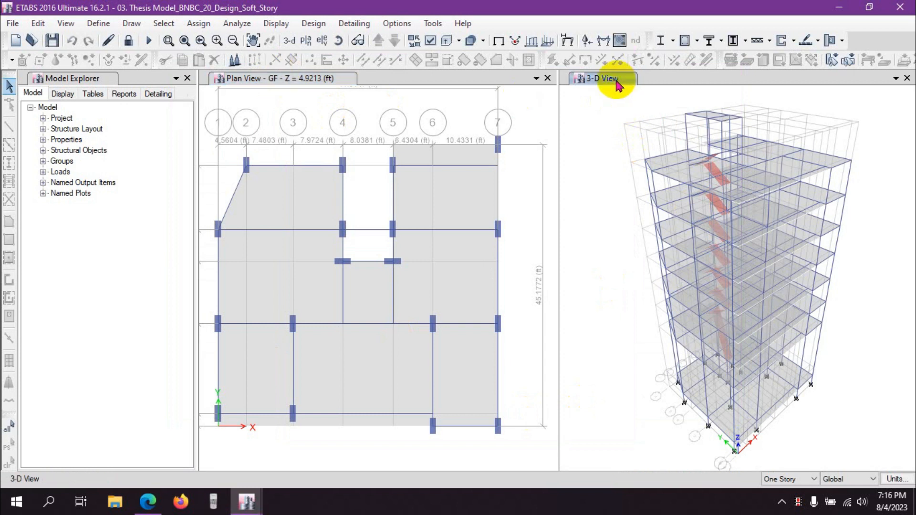
left_click(347, 77)
left_click(276, 30)
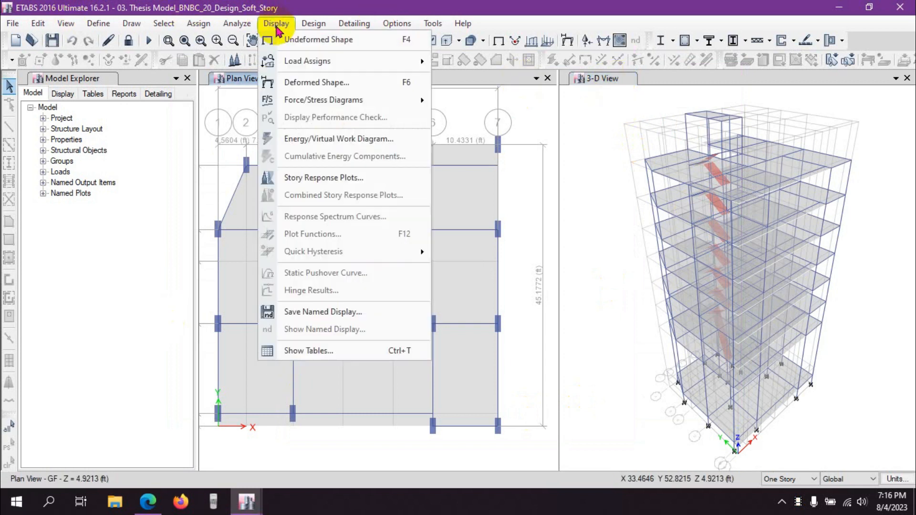
left_click(308, 177)
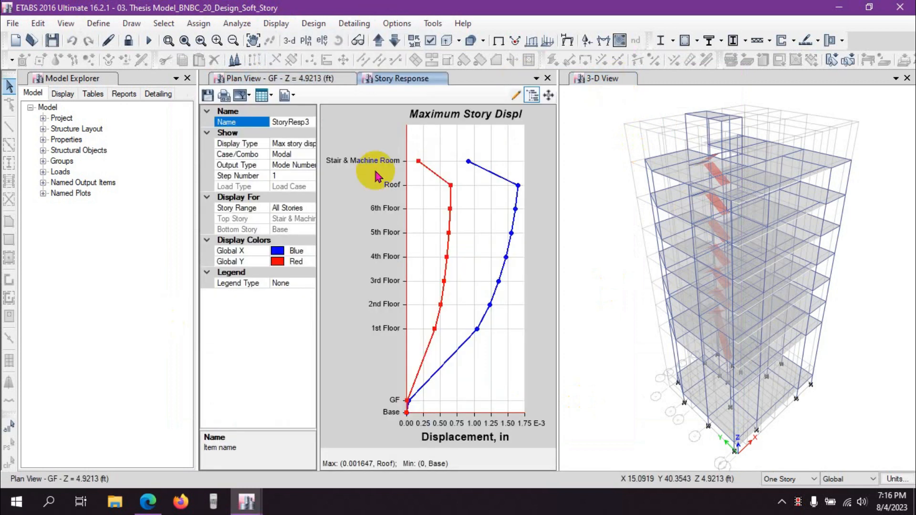
- Set the story response plot to show Story stiffness for load case EX, keeping the story range at All Stories
left_click(307, 147)
left_click(309, 144)
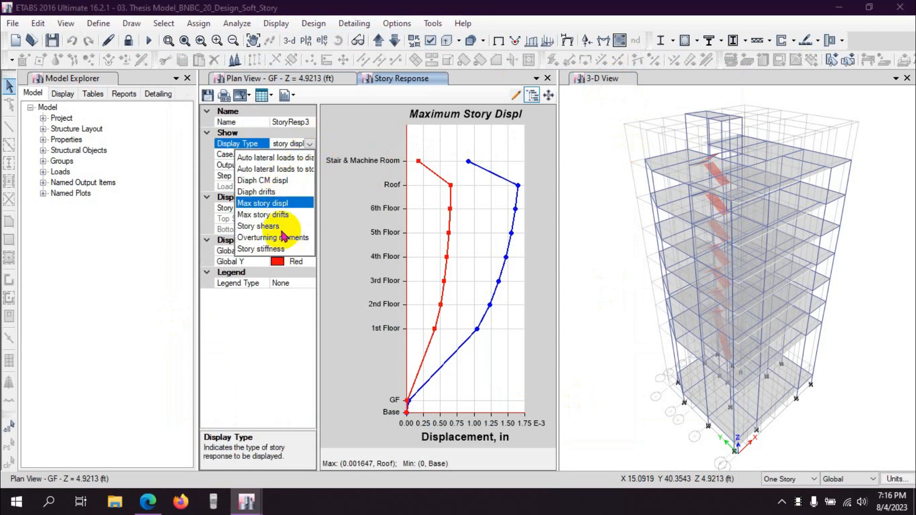
left_click(280, 249)
left_click(306, 154)
left_click(309, 154)
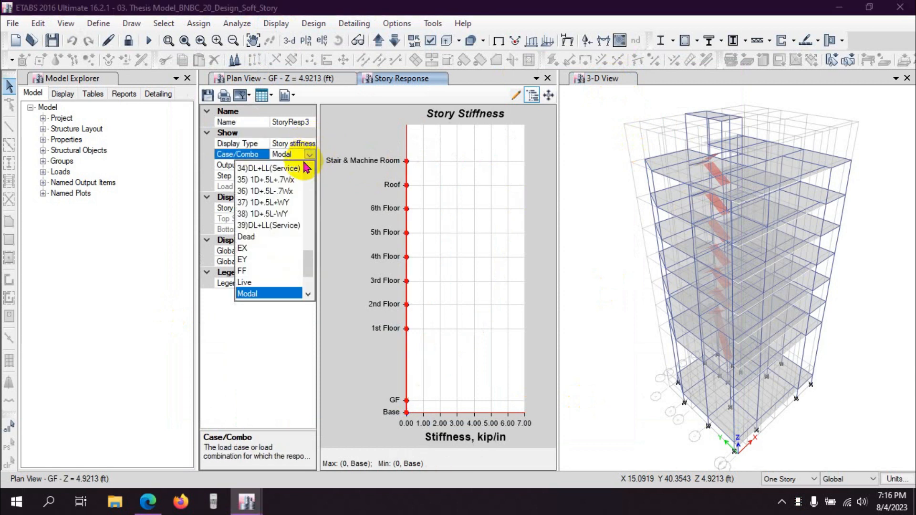
left_click(261, 248)
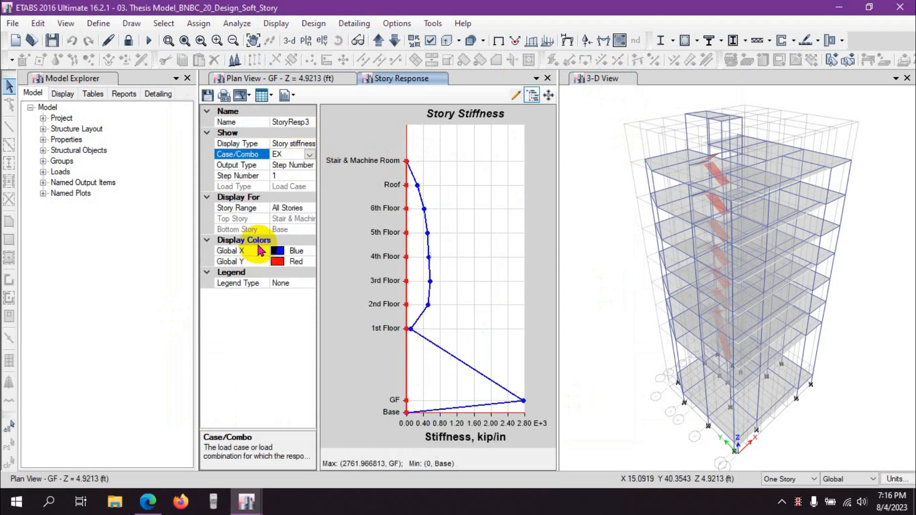
left_click(305, 210)
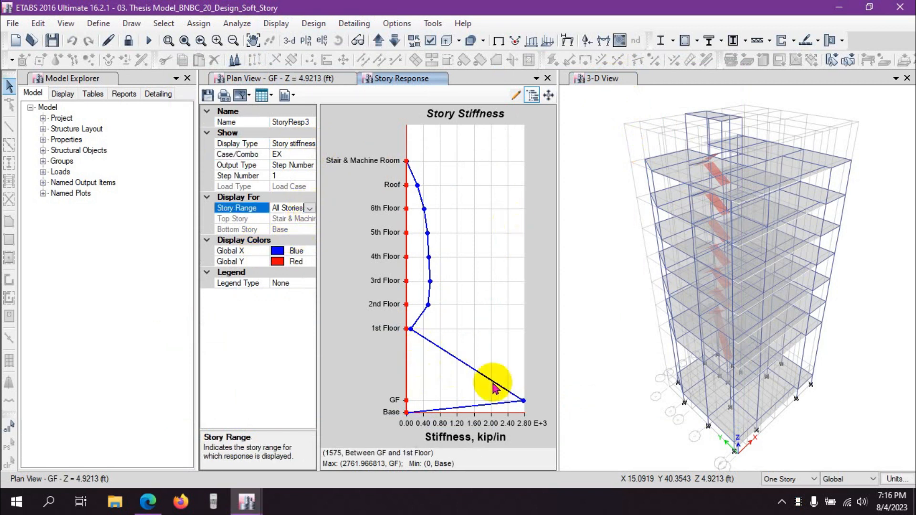
- Examine the stiffness curve around the GF, 1st Floor and 2nd Floor points of the plot
scroll(413, 326, "up", 2)
scroll(438, 331, "down", 4)
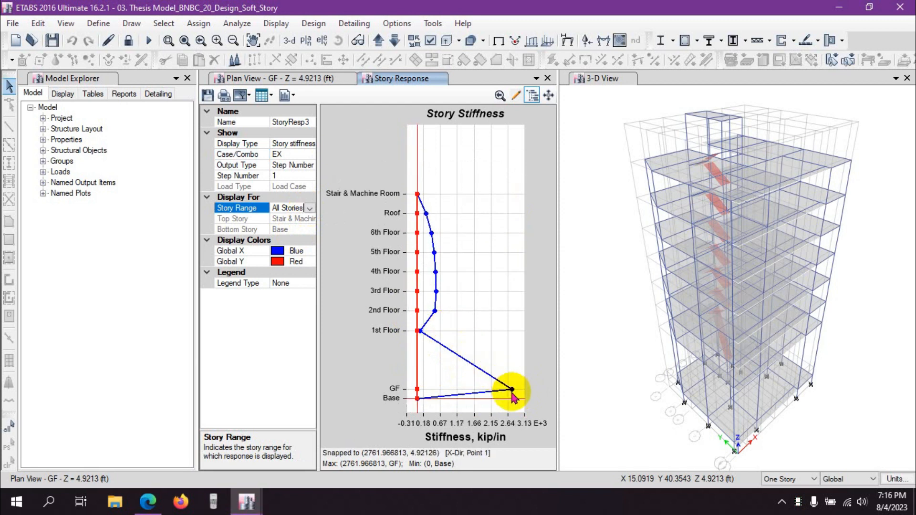
scroll(431, 344, "up", 3)
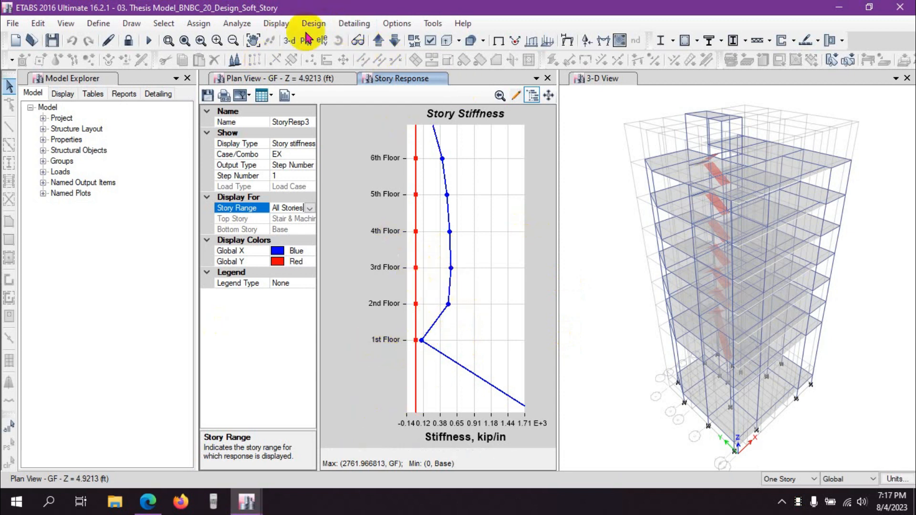
- Open the Story Stiffness table from the analysis structure results and keep it open without the Story Forces table
left_click(93, 94)
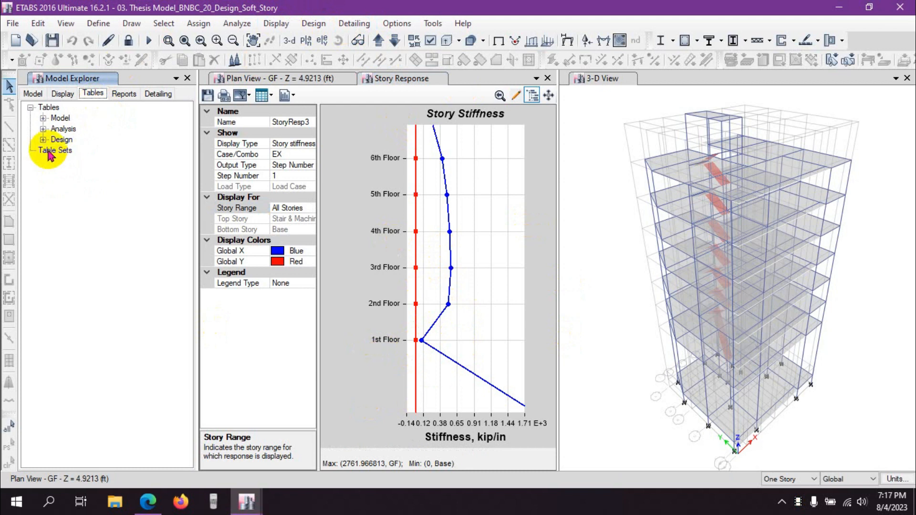
left_click(42, 129)
left_click(55, 193)
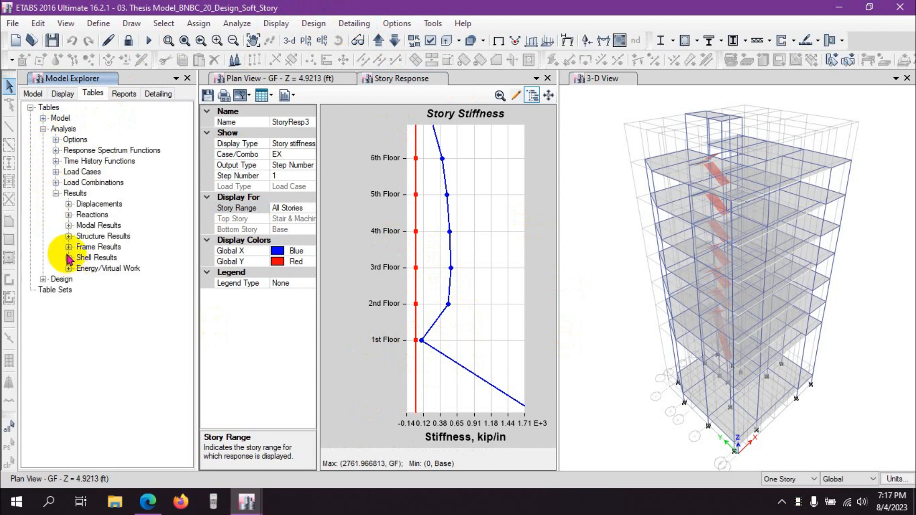
left_click(69, 236)
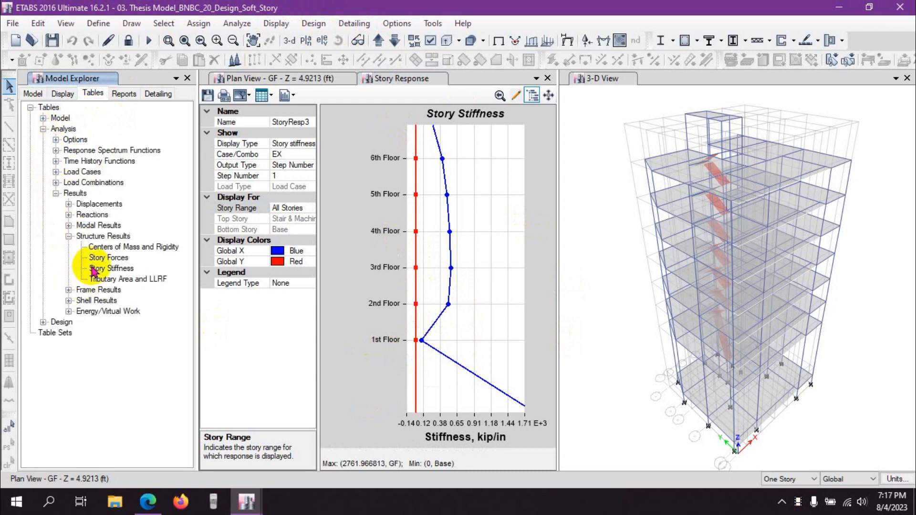
double_click(103, 259)
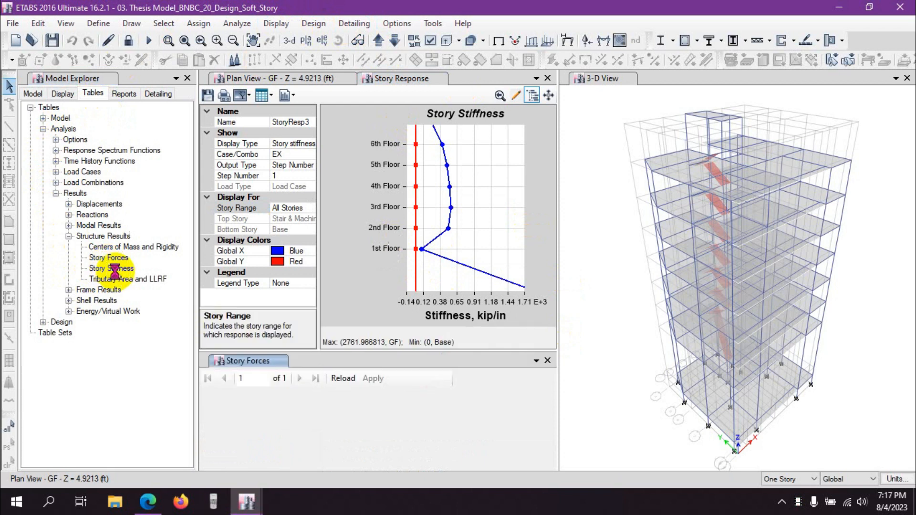
double_click(111, 268)
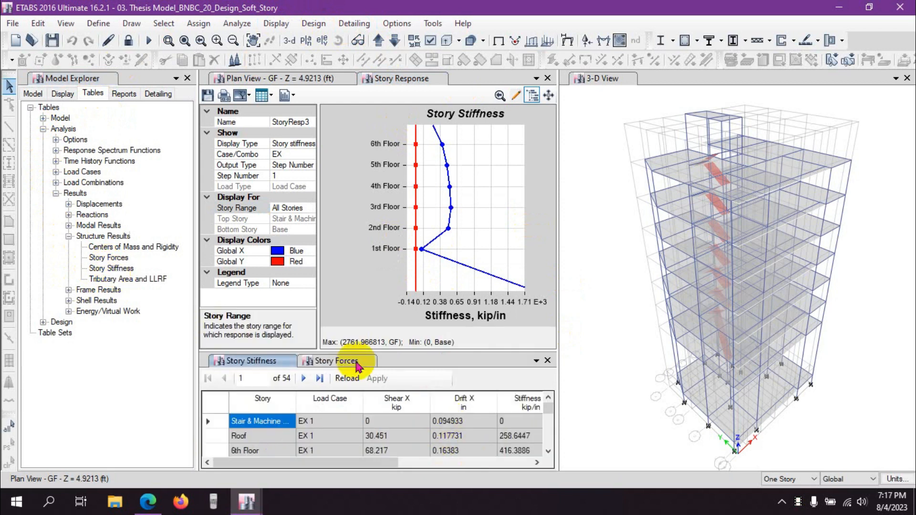
left_click(356, 363)
left_click(549, 359)
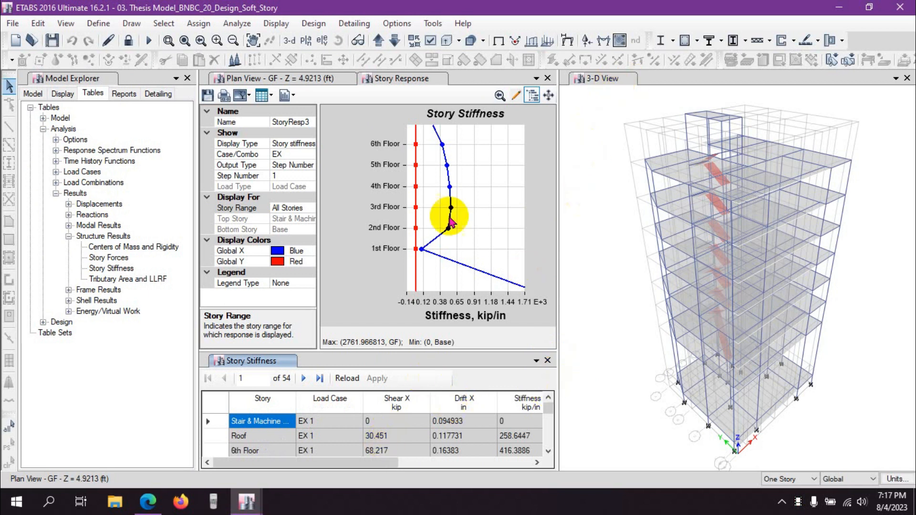
- Close the 3-D view to widen the Story Stiffness table and filter its load case to EX 1
left_click(907, 77)
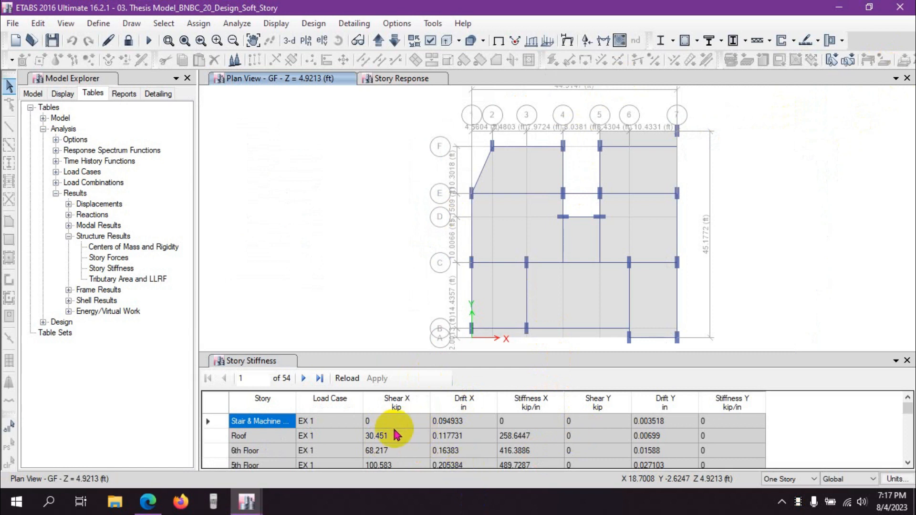
left_click(337, 401)
right_click(338, 401)
left_click(413, 343)
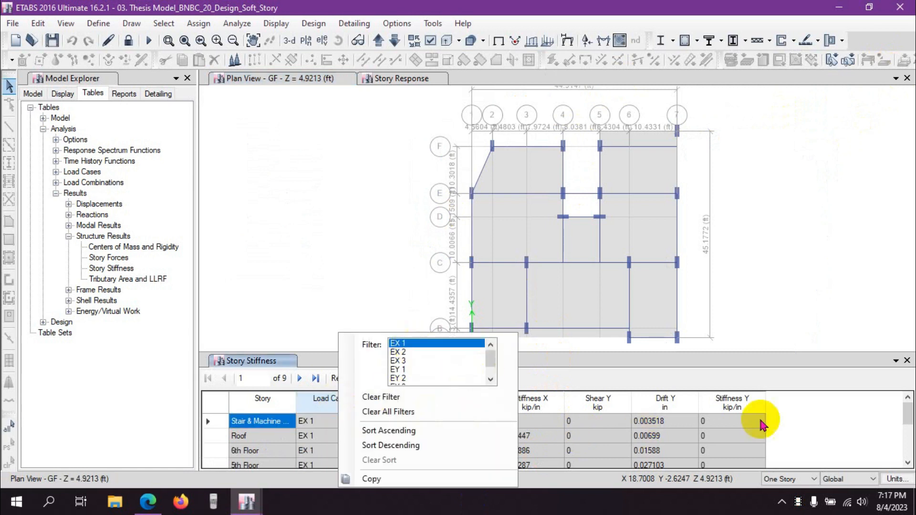
left_click(784, 414)
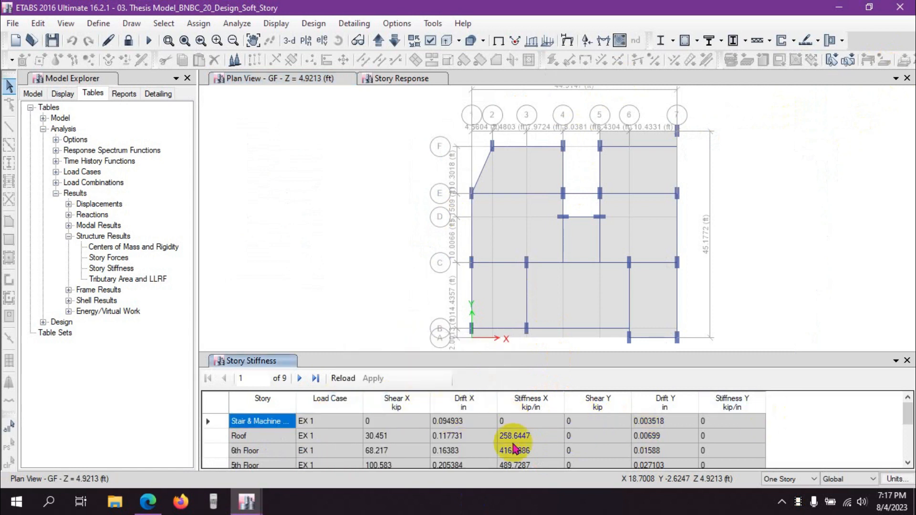
- Compare the Stiffness X values of the 1st Floor and GF in the filtered table
scroll(518, 449, "down", 2)
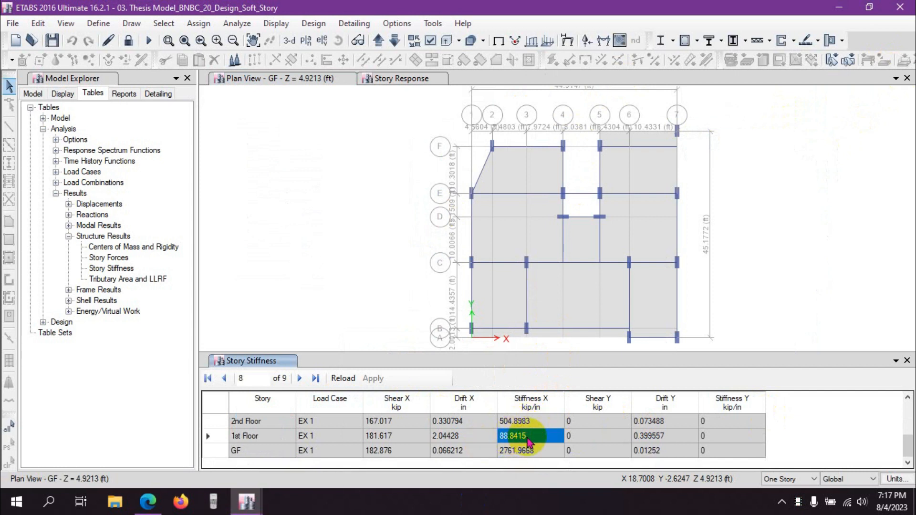
left_click(524, 452)
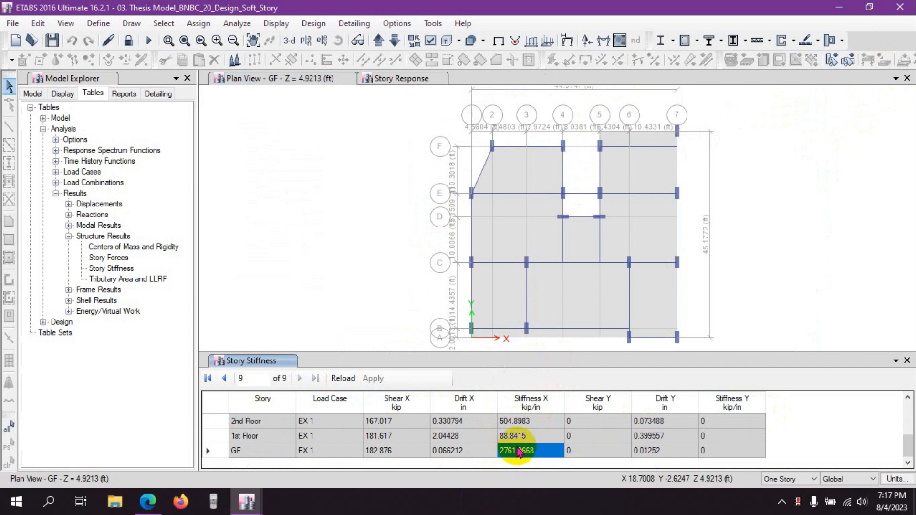
left_click(518, 436)
- Switch to the Casio calculator emulator and enter the 2nd Floor's Stiffness X value, 504.8983
left_click(213, 501)
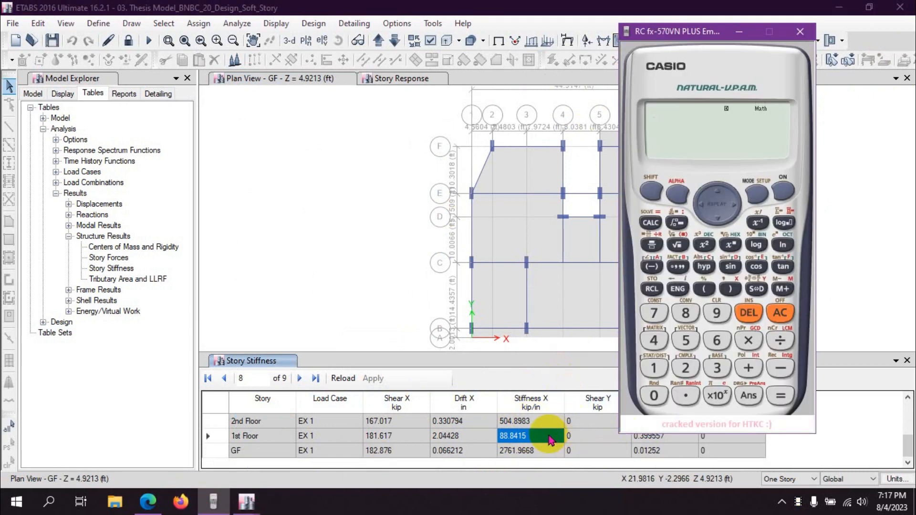
left_click(536, 422)
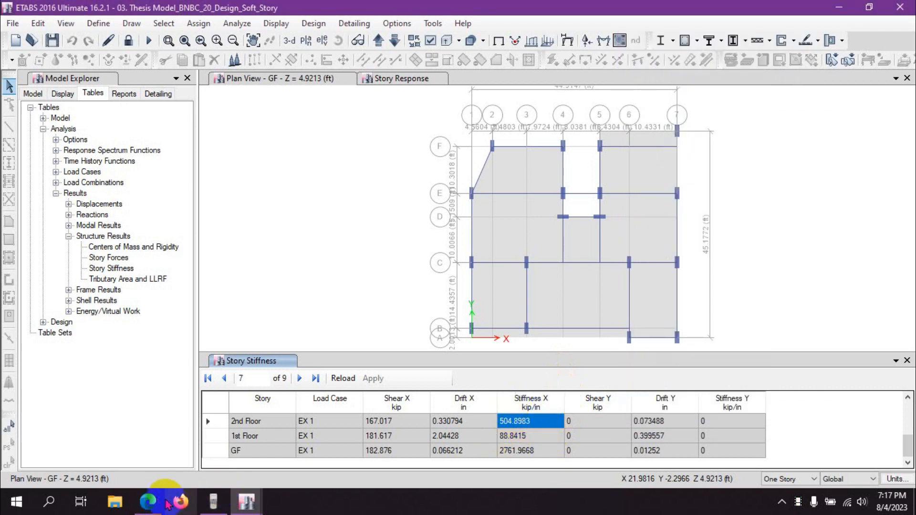
left_click(213, 502)
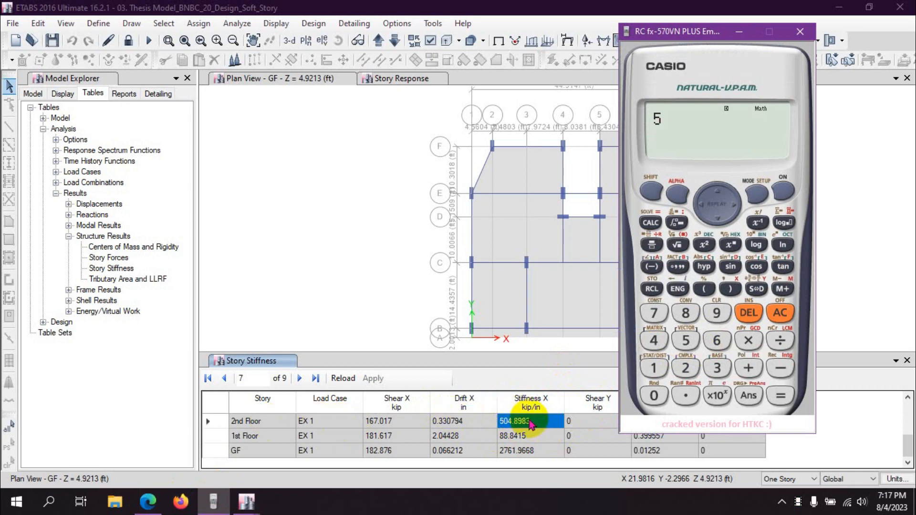
left_click(529, 440)
left_click(534, 420)
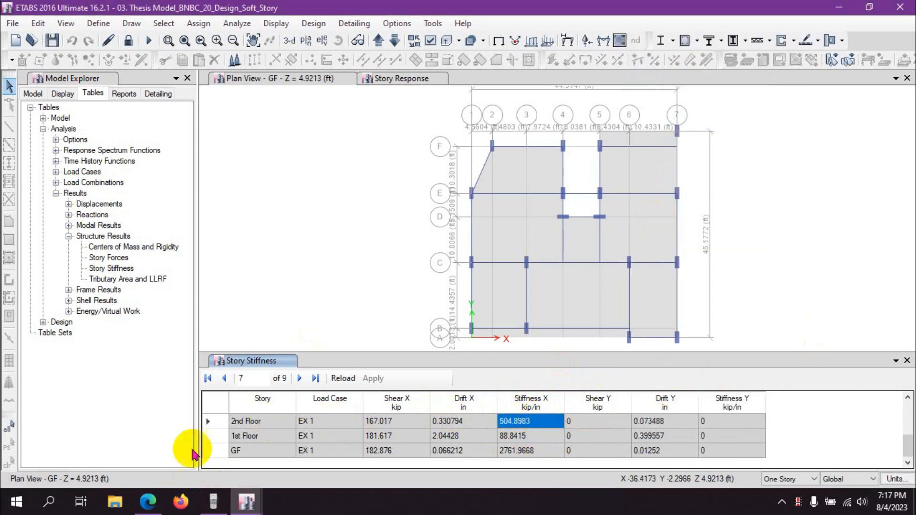
left_click(214, 501)
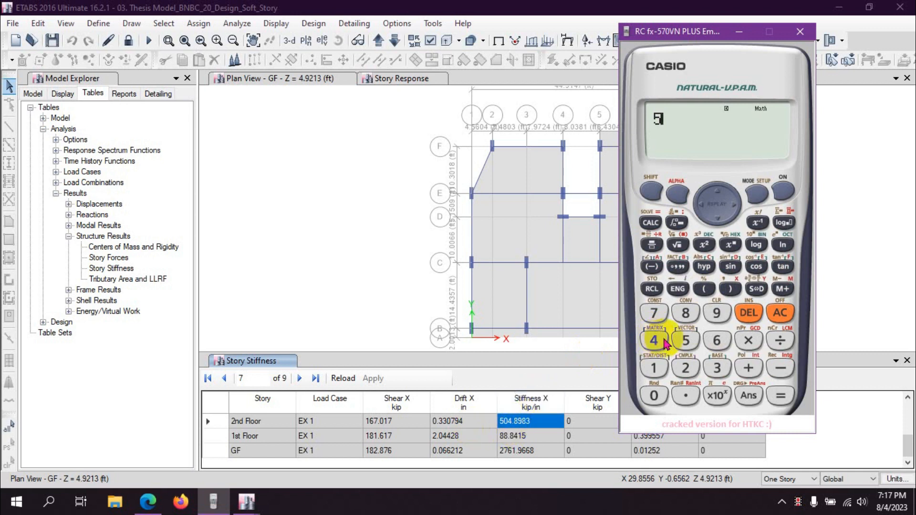
left_click(748, 313)
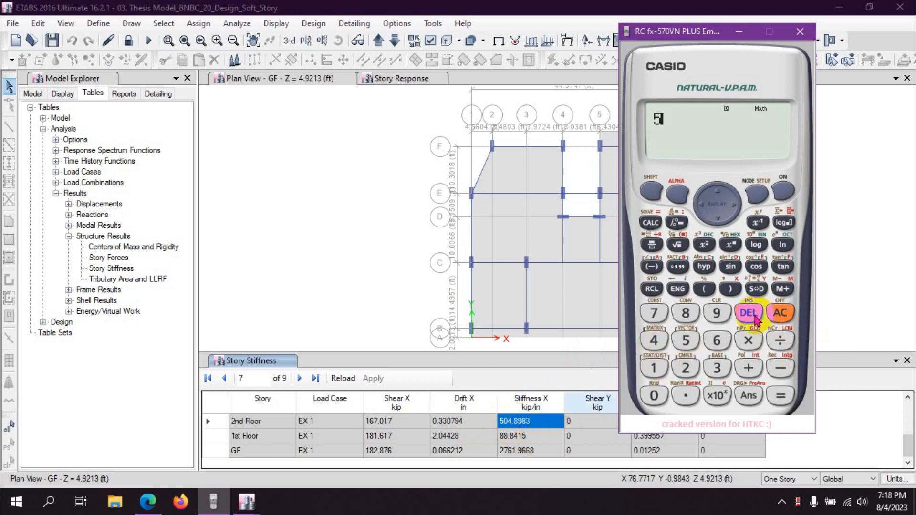
left_click(654, 341)
left_click(686, 395)
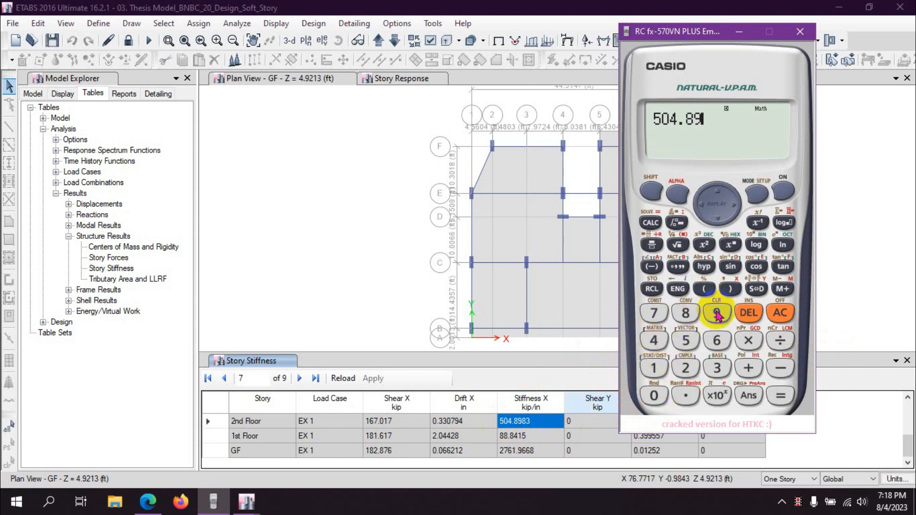
left_click(686, 313)
left_click(717, 368)
- Multiply the entered 2nd Floor stiffness by .70 to calculate the soft storey limit
left_click(748, 341)
left_click(655, 314)
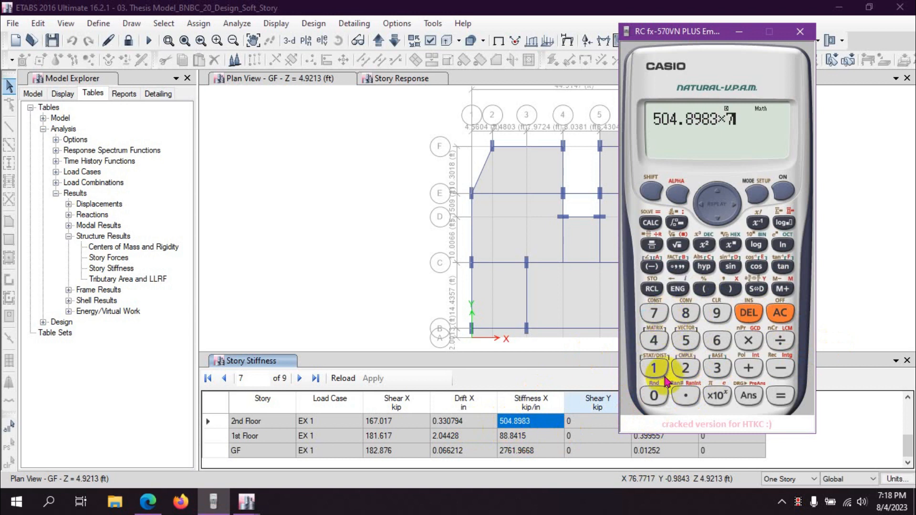
left_click(686, 396)
left_click(654, 313)
left_click(654, 396)
left_click(777, 400)
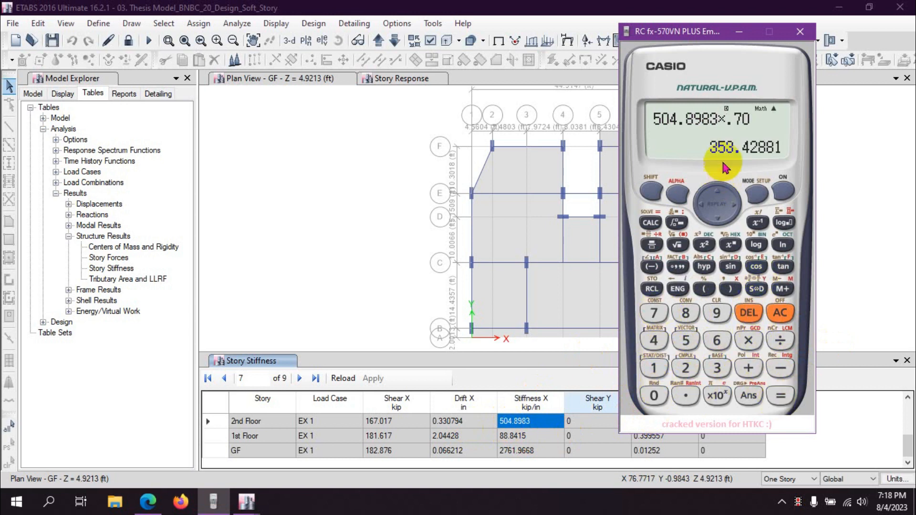
- Compare the 1st Floor's Stiffness X value with the calculated 70% limit of the 2nd Floor stiffness
left_click(534, 436)
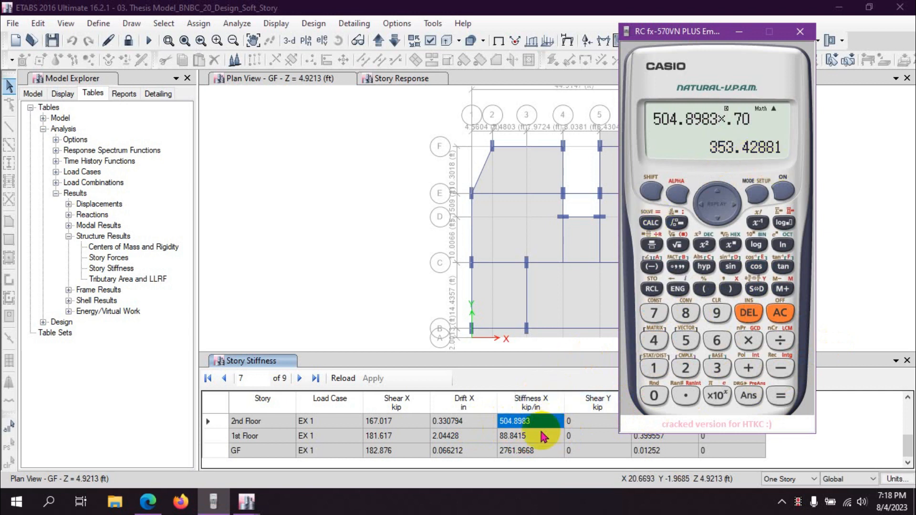
left_click(213, 501)
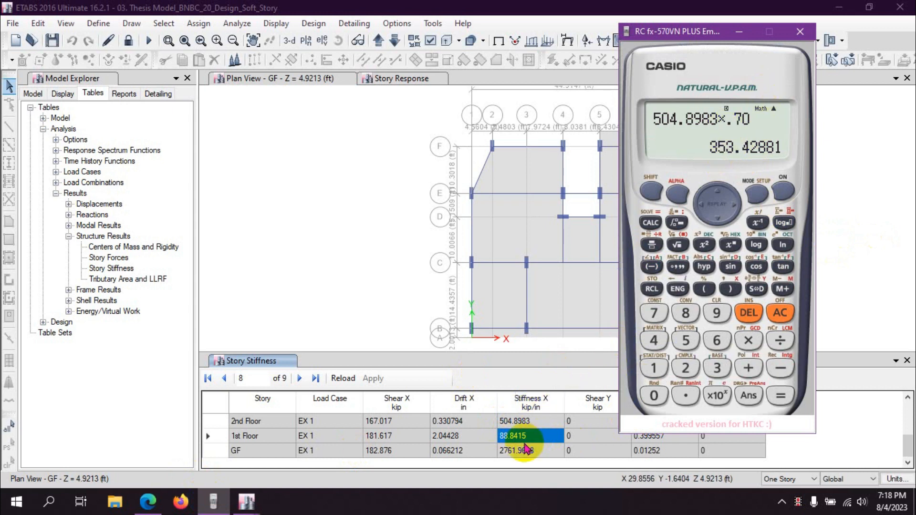
left_click(217, 436)
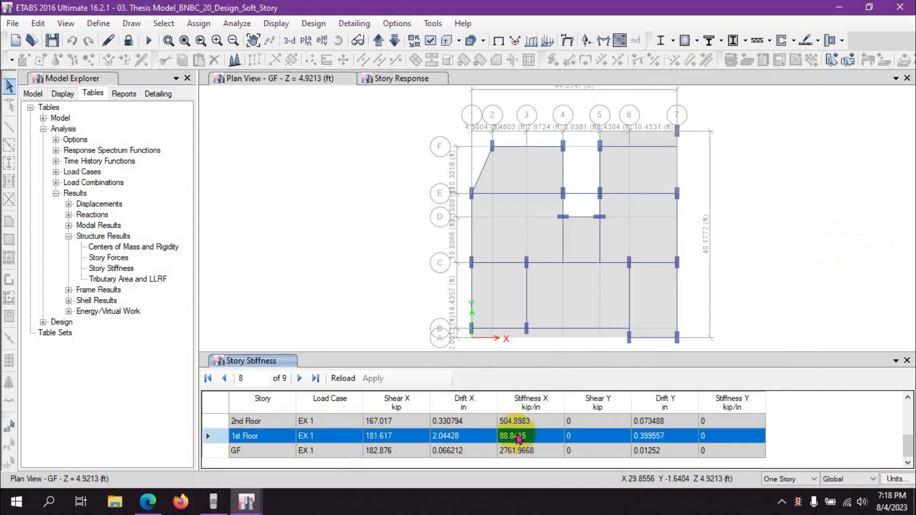
left_click(520, 426)
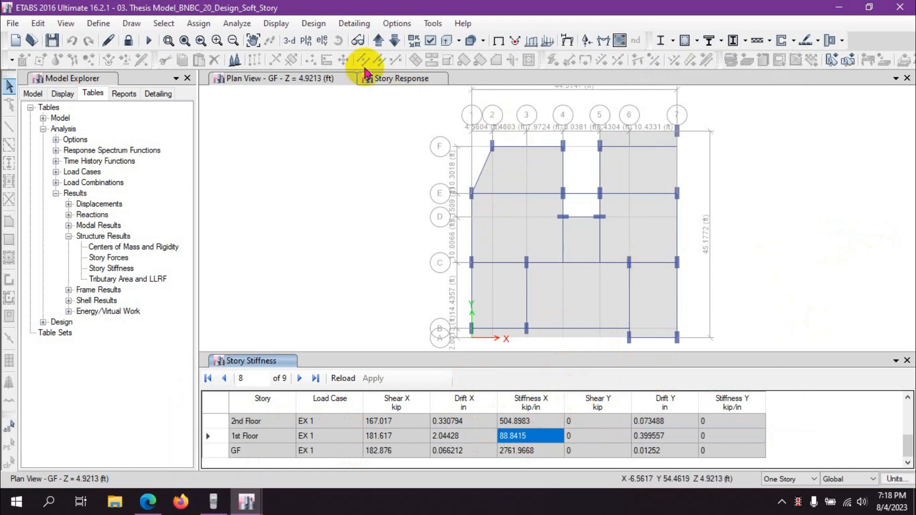
- Close the Story Stiffness table, review the EX story stiffness plot for the 1st Floor, and close the plot
left_click(907, 360)
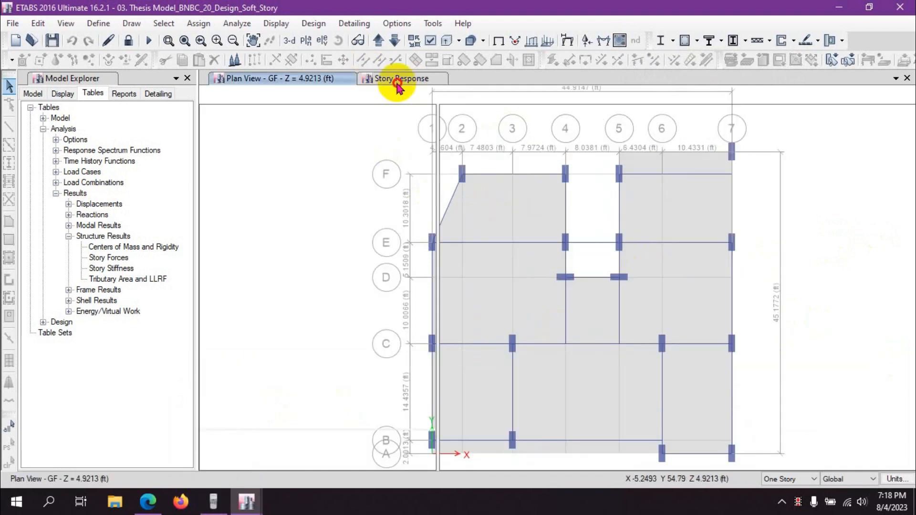
left_click(402, 82)
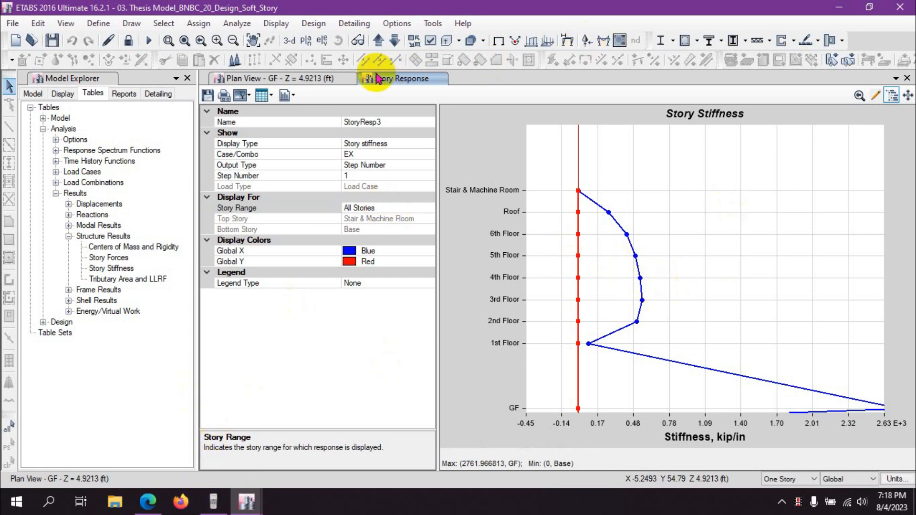
left_click(907, 79)
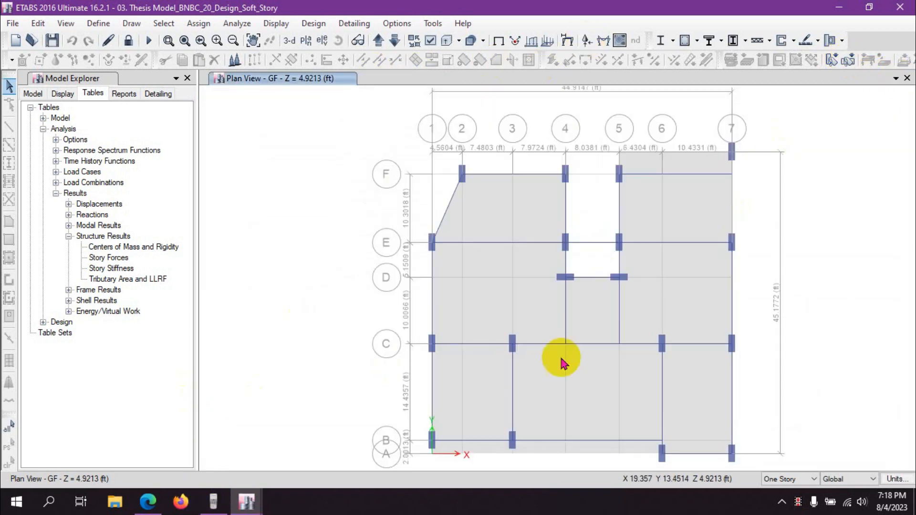
- Add a new window with a 3-D view of the building, inspect the lower storeys, and restore the default 3-D orientation
left_click(895, 78)
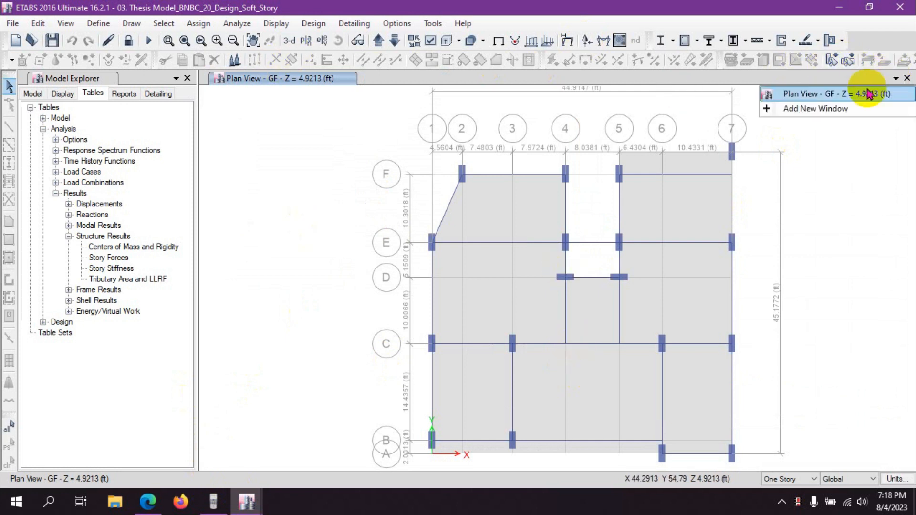
left_click(835, 111)
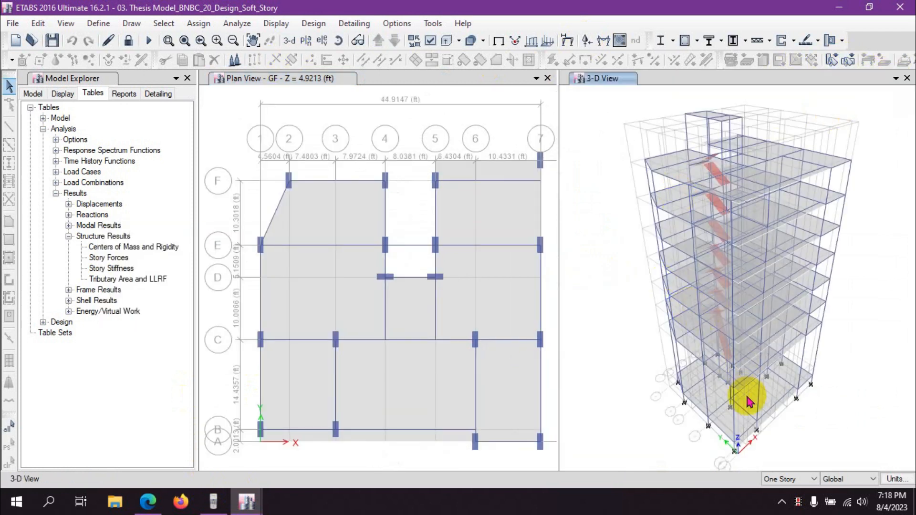
mouse_move(748, 403)
middle_mouse_down("shift")
mouse_move(757, 378)
mouse_move(777, 364)
mouse_move(755, 408)
mouse_move(759, 391)
mouse_move(727, 387)
mouse_move(753, 388)
middle_mouse_up("shift")
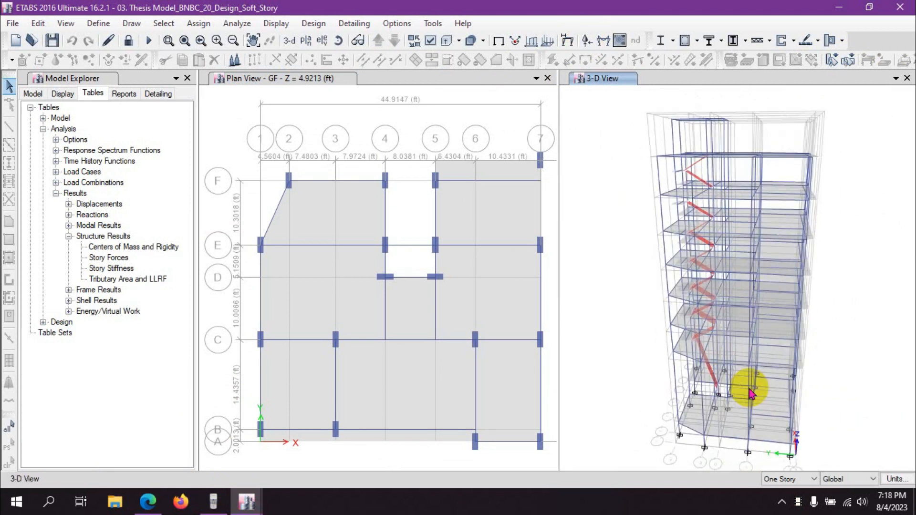
left_click(289, 40)
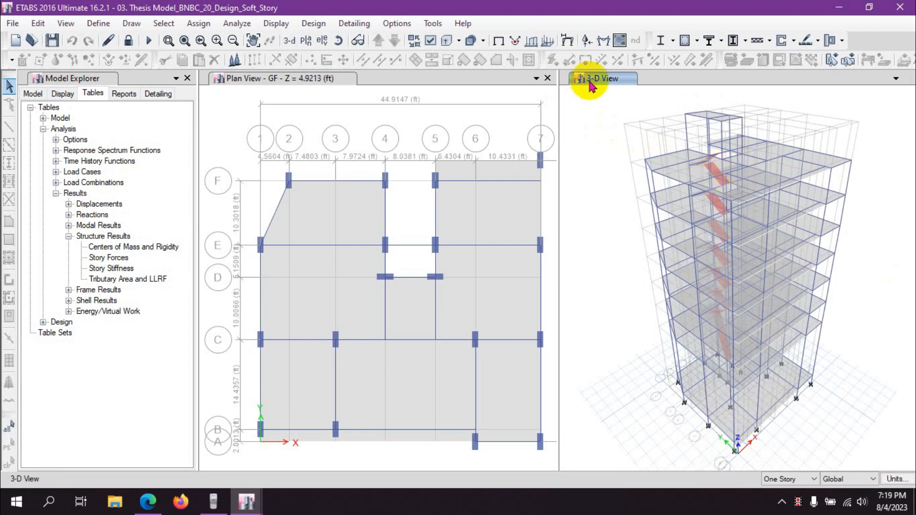